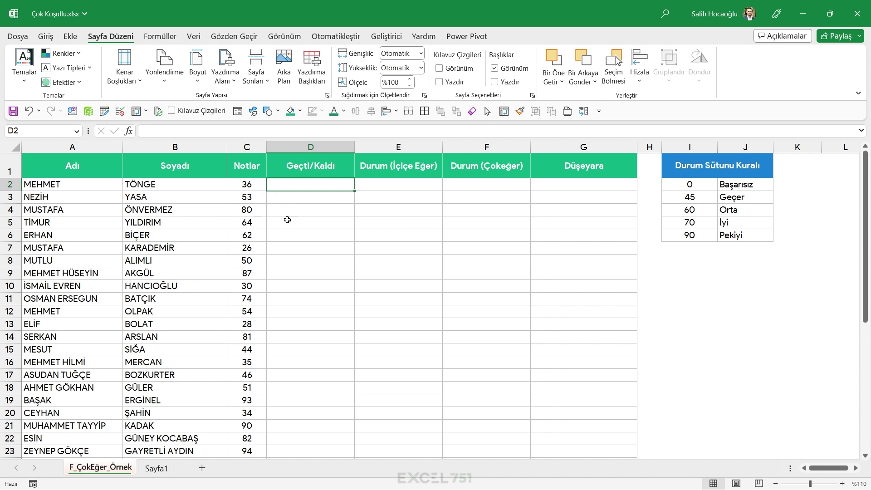
- Point out the Durum rule table's 0, 45 and 90 thresholds and the Geçer, Orta and Pekiyi grades
{"action": "left_click_drag", "start_coordinate": [701, 169], "coordinate": [743, 237]}
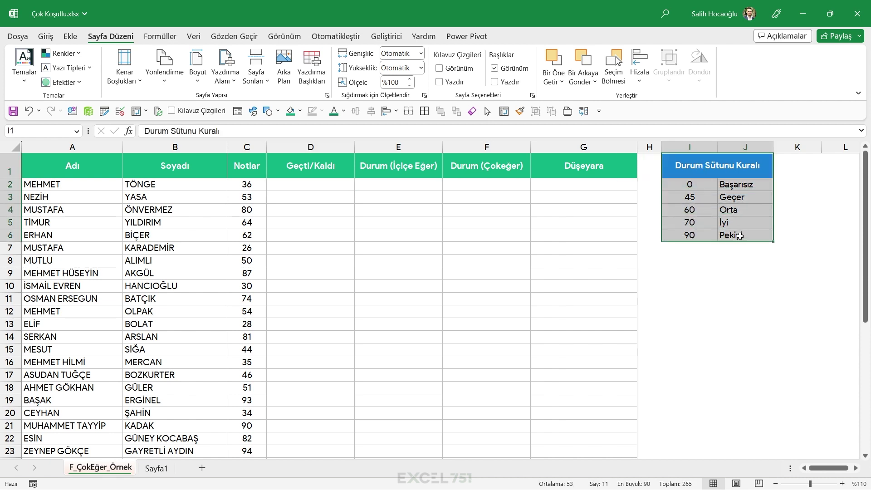
{"action": "left_click_drag", "start_coordinate": [699, 197], "coordinate": [699, 184]}
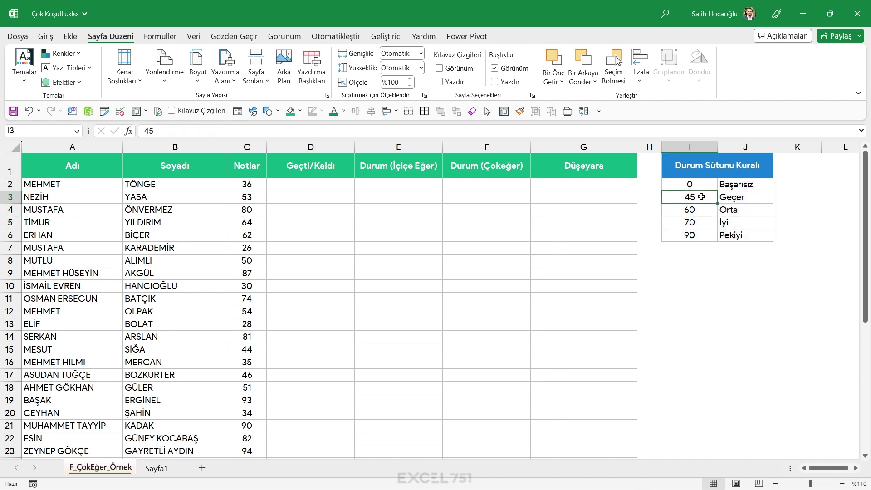
{"action": "left_click", "coordinate": [697, 209]}
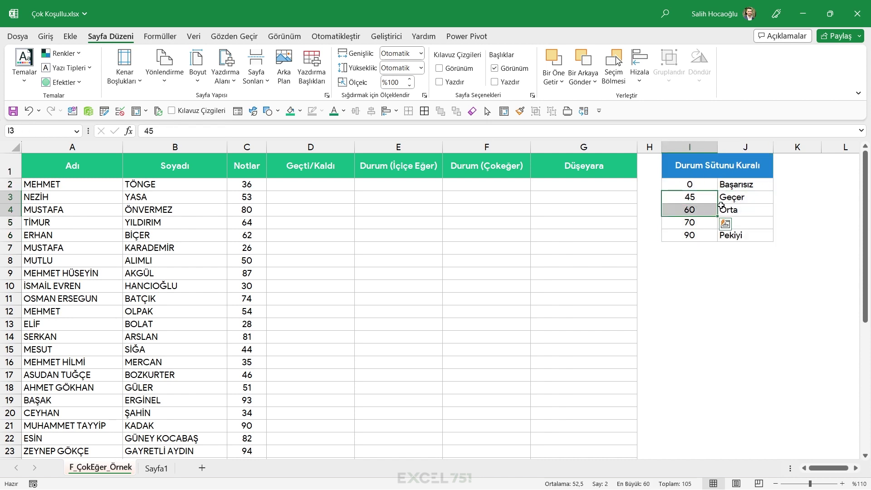
{"action": "left_click", "coordinate": [732, 202]}
{"action": "type", "text": "İyi"}
{"action": "mouse_move", "coordinate": [705, 213]}
{"action": "left_mouse_down"}
{"action": "mouse_move", "coordinate": [705, 224]}
{"action": "mouse_move", "coordinate": [735, 239]}
{"action": "left_mouse_up"}
{"action": "left_click", "coordinate": [735, 211]}
{"action": "left_click", "coordinate": [681, 223]}
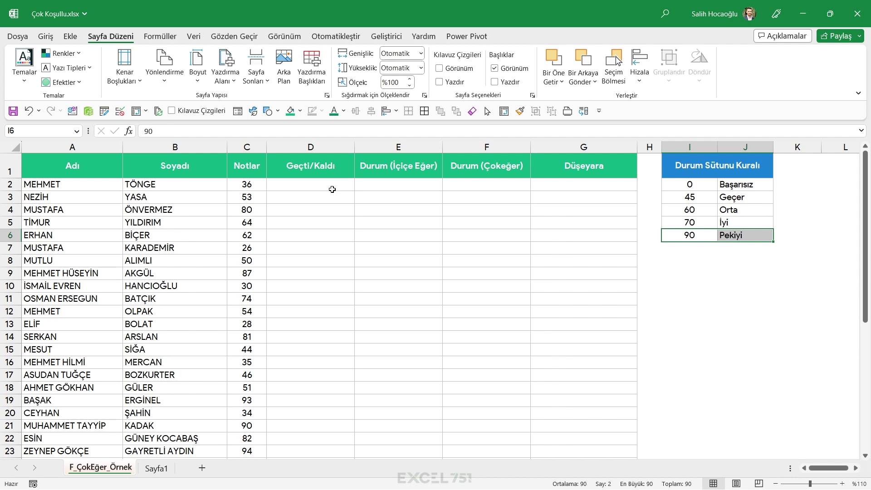
- Start D2's formula as =EĞER(C2>=45, testing whether the score is at least 45
{"action": "left_click", "coordinate": [332, 189]}
{"action": "type", "text": "="}
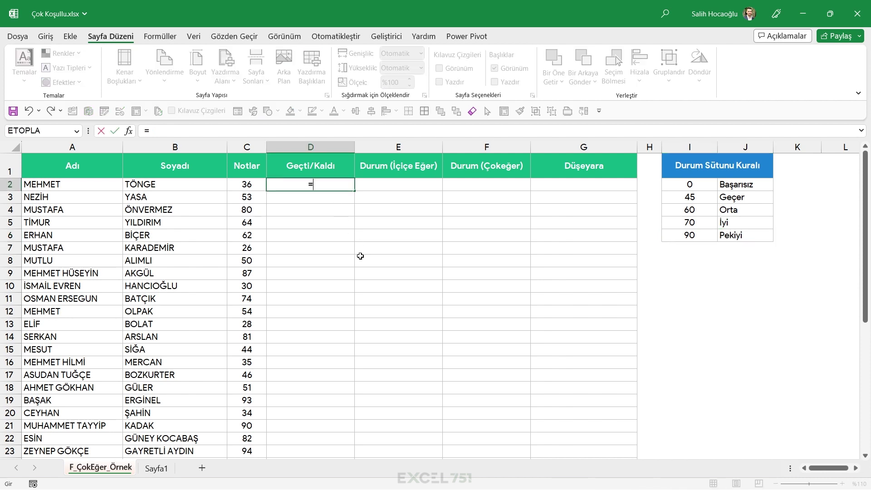
{"action": "type", "text": "EĞER("}
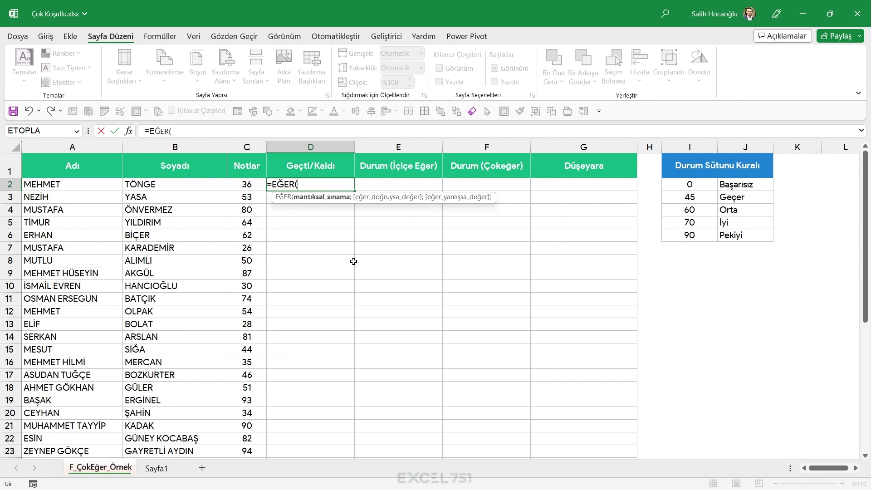
{"action": "left_click", "coordinate": [251, 185]}
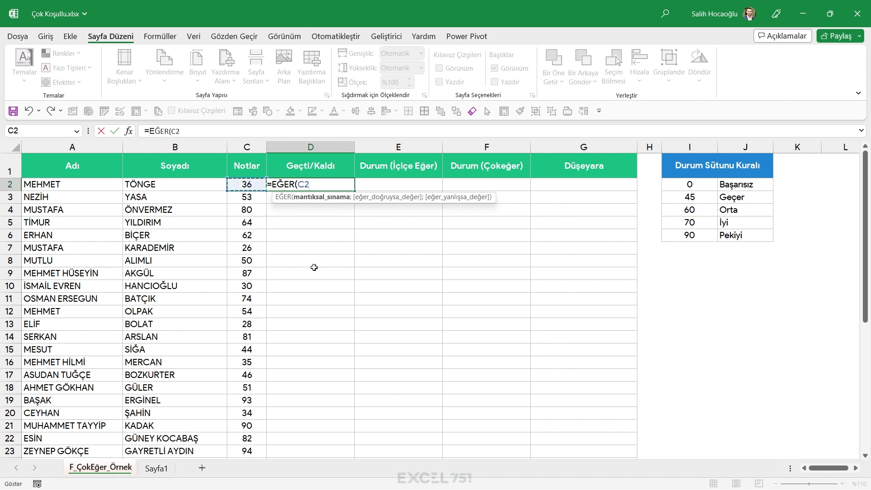
{"action": "type", "text": ">"}
{"action": "type", "text": "45"}
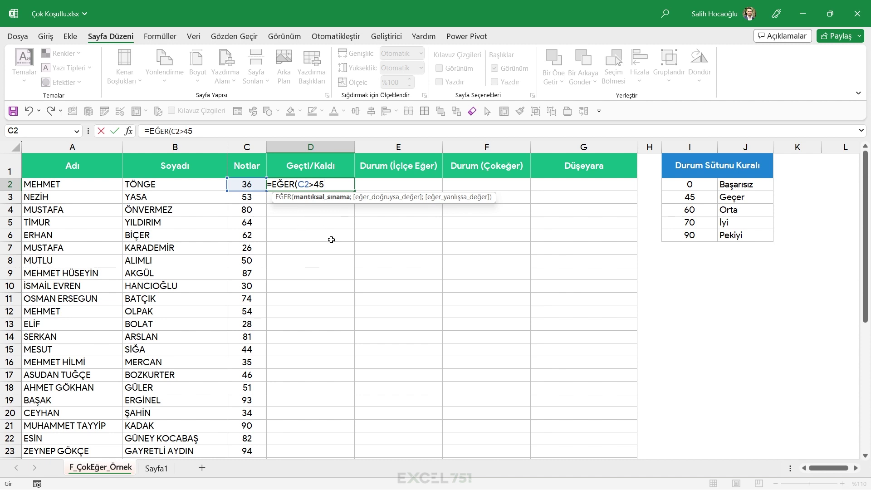
{"action": "left_click", "coordinate": [315, 185]}
{"action": "type", "text": "="}
- Finish it with ;"Geçti";"Kaldı") and commit, so D2 shows Kaldı for 36
{"action": "left_click", "coordinate": [349, 187]}
{"action": "type", "text": ";\""}
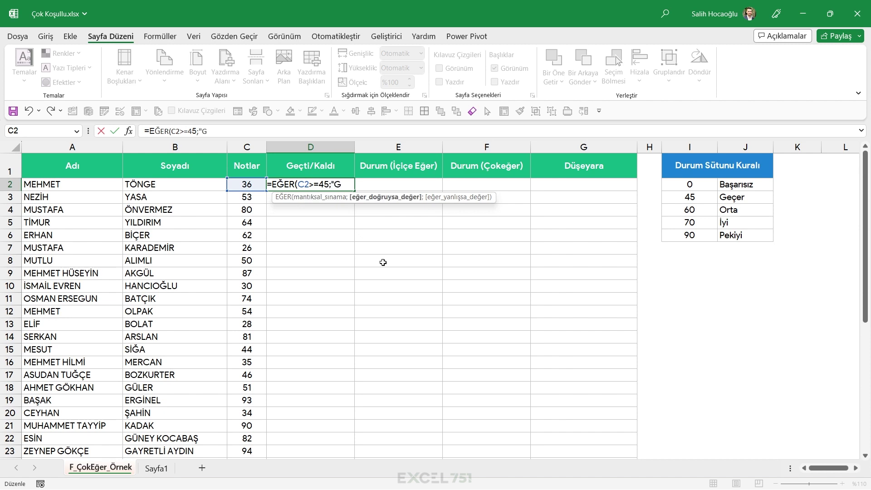
{"action": "type", "text": "Geçti\""}
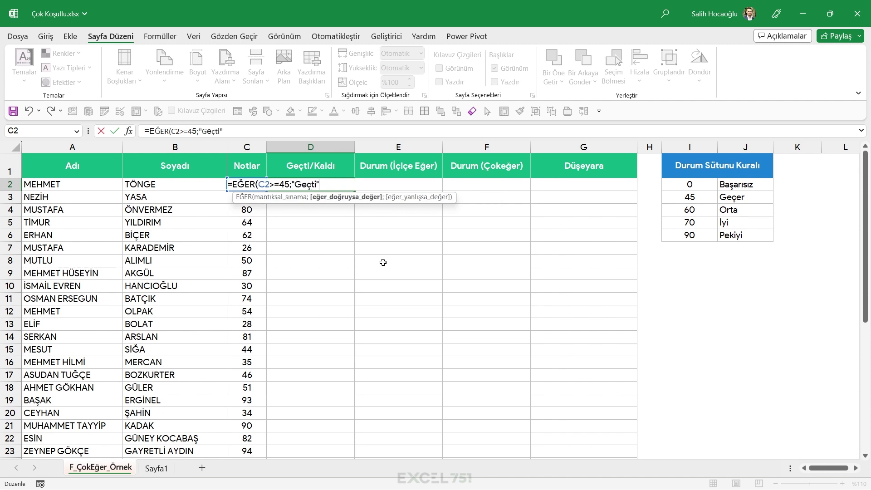
{"action": "type", "text": ";"}
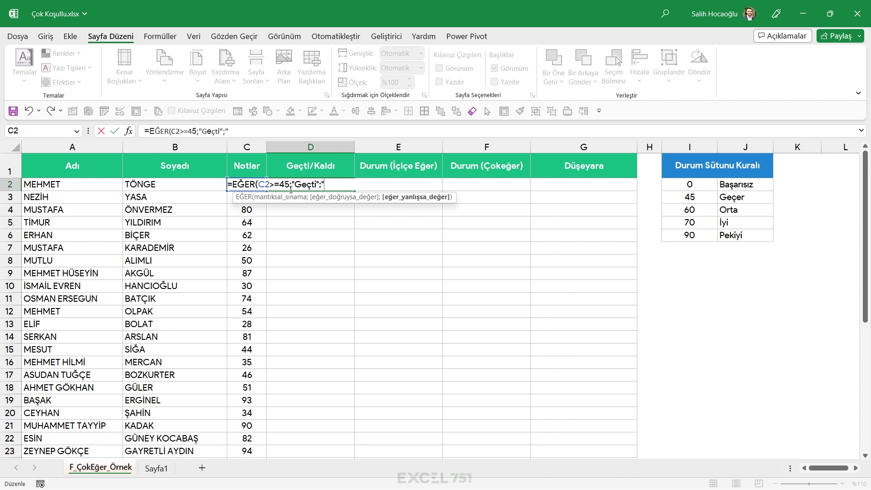
{"action": "type", "text": "Ka"}
{"action": "type", "text": "ldı\""}
{"action": "type", "text": ")"}
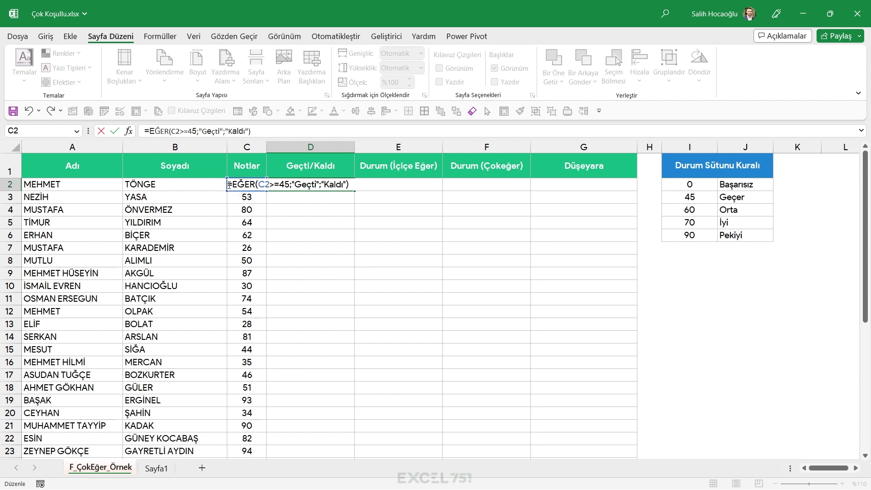
{"action": "left_click_drag", "start_coordinate": [228, 185], "coordinate": [348, 183]}
{"action": "left_click", "coordinate": [356, 182]}
{"action": "key", "text": "ctrl+Return"}
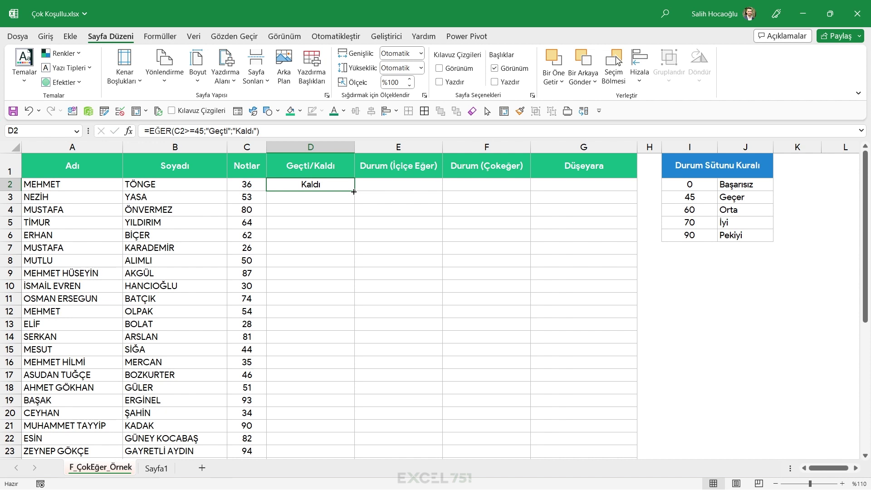
- Copy D2's pass/fail formula down column D, then review the results against the rule table's thresholds
{"action": "double_click", "coordinate": [355, 191]}
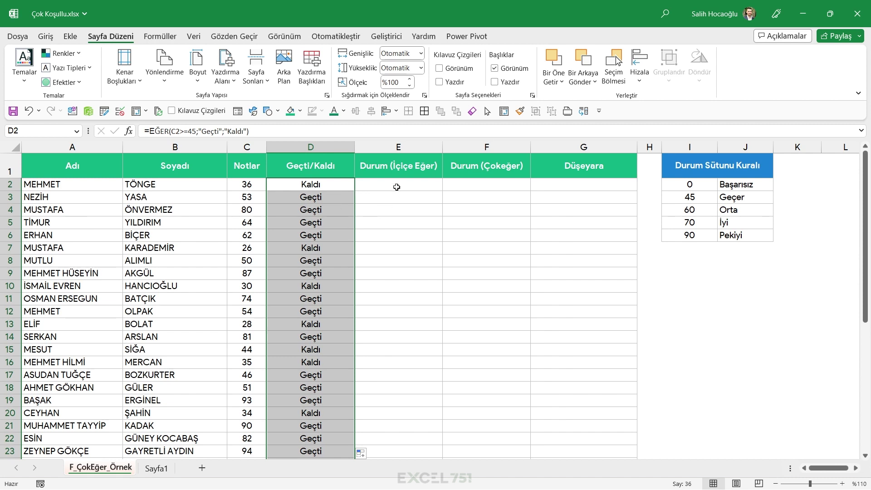
{"action": "left_click_drag", "start_coordinate": [319, 184], "coordinate": [332, 253]}
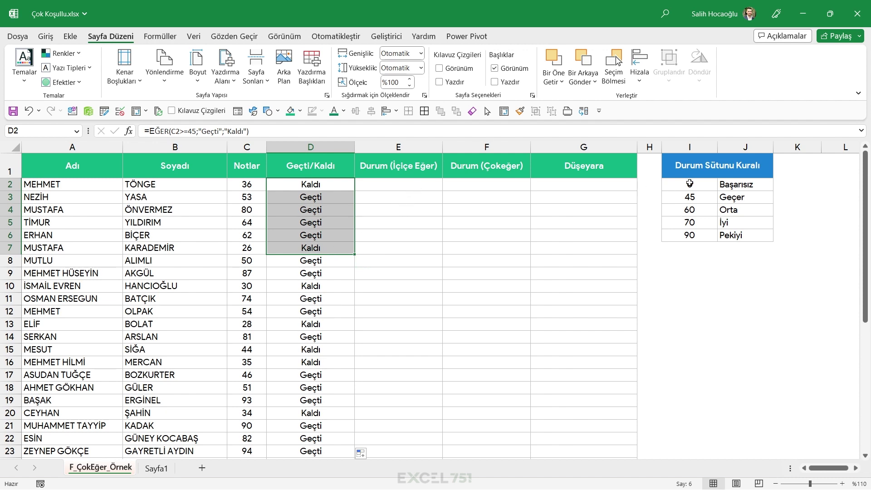
{"action": "left_click_drag", "start_coordinate": [698, 185], "coordinate": [736, 233]}
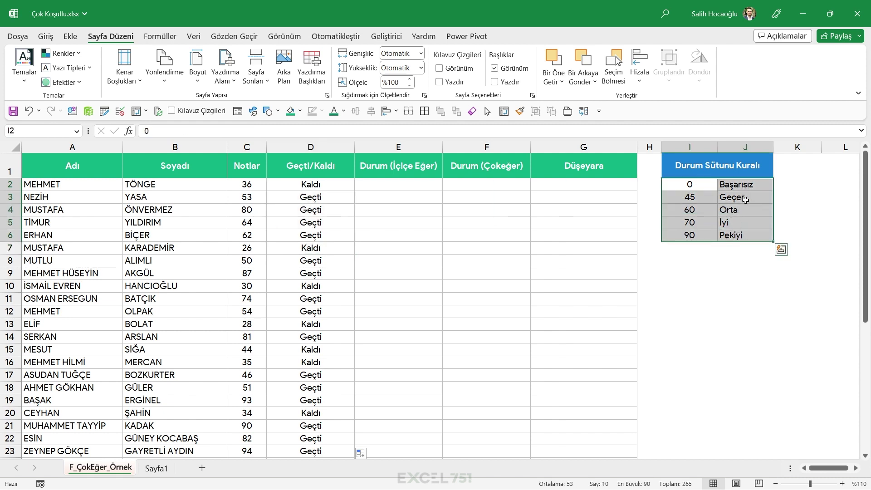
{"action": "mouse_move", "coordinate": [746, 235]}
{"action": "left_mouse_down"}
{"action": "mouse_move", "coordinate": [746, 206]}
{"action": "mouse_move", "coordinate": [734, 236]}
{"action": "left_mouse_up"}
{"action": "left_click", "coordinate": [261, 186]}
{"action": "left_click", "coordinate": [708, 187]}
{"action": "left_click", "coordinate": [402, 189]}
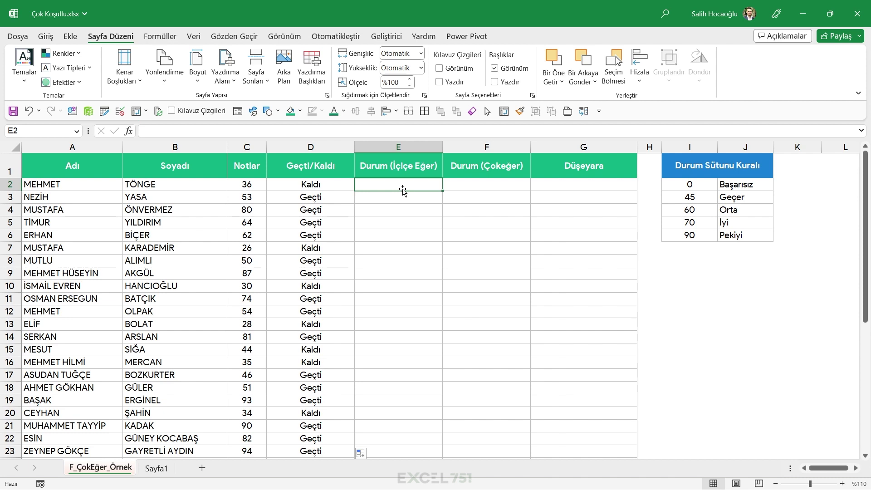
{"action": "left_click", "coordinate": [326, 185]}
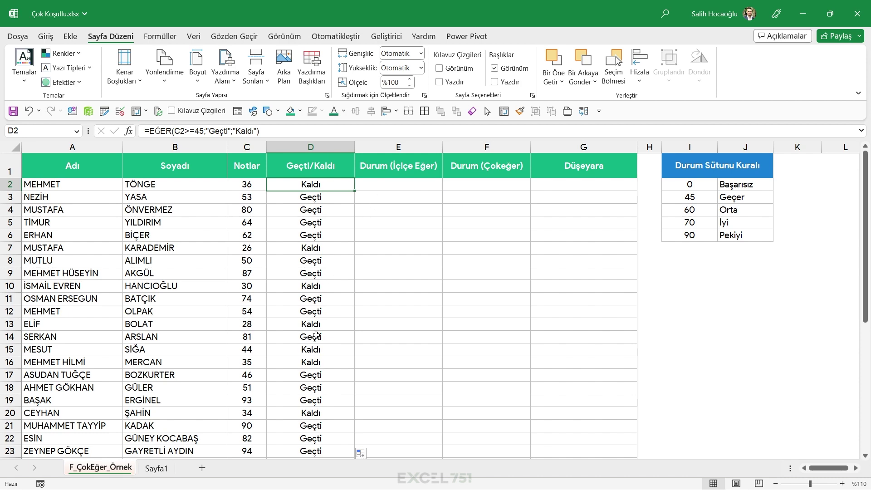
- On Sayfa1's flowchart, drag the NOT arrow between the decision diamonds, leaving it beside >60?
{"action": "left_click", "coordinate": [156, 468]}
{"action": "left_click", "coordinate": [291, 203]}
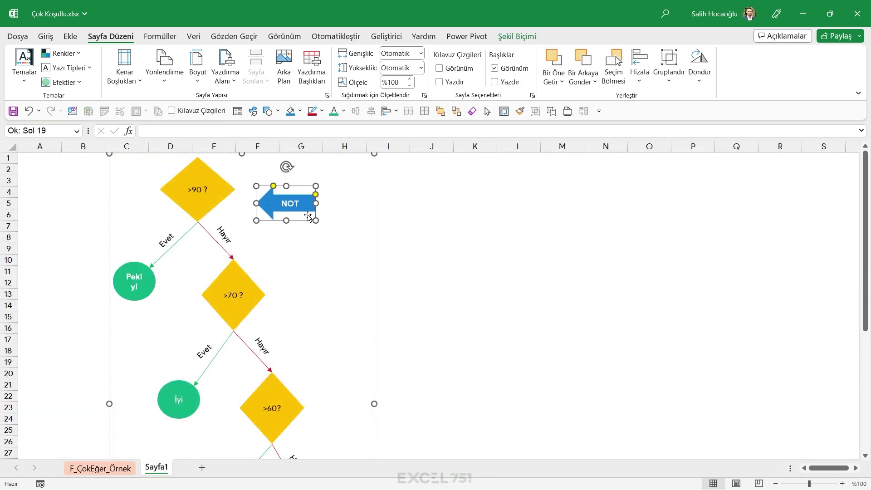
{"action": "left_click_drag", "start_coordinate": [300, 206], "coordinate": [285, 195]}
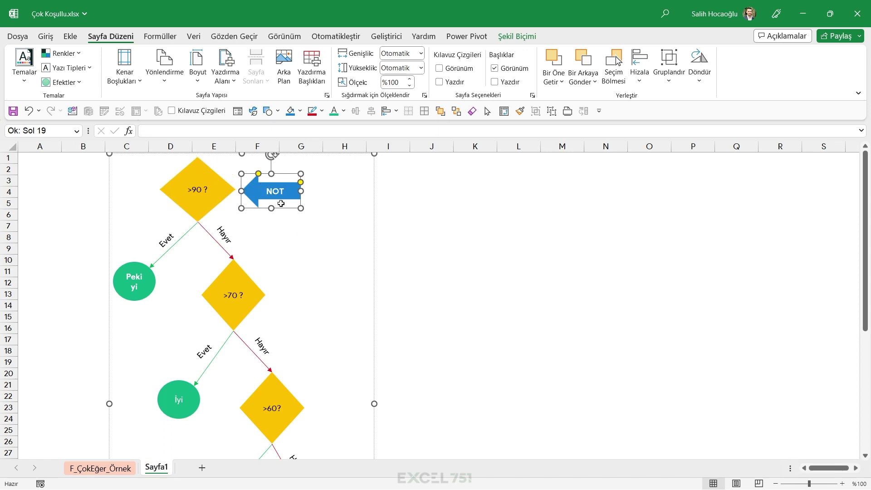
{"action": "mouse_move", "coordinate": [290, 210]}
{"action": "left_mouse_down"}
{"action": "mouse_move", "coordinate": [244, 222]}
{"action": "mouse_move", "coordinate": [265, 207]}
{"action": "left_mouse_up"}
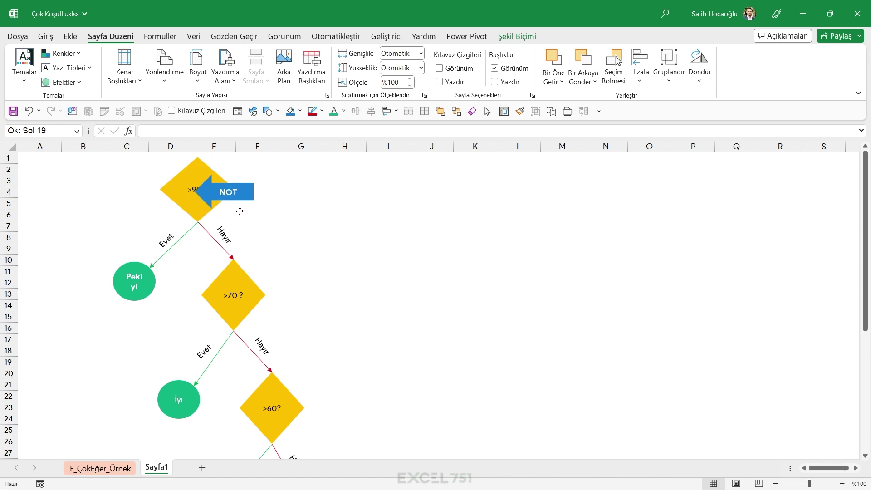
{"action": "left_click_drag", "start_coordinate": [264, 206], "coordinate": [195, 279]}
{"action": "left_click_drag", "start_coordinate": [195, 279], "coordinate": [199, 297]}
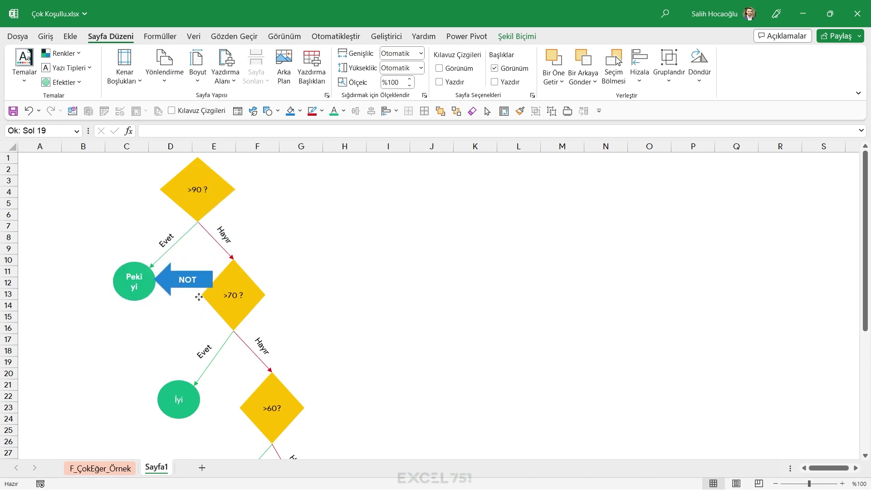
{"action": "mouse_move", "coordinate": [199, 296]}
{"action": "left_mouse_down"}
{"action": "mouse_move", "coordinate": [245, 199]}
{"action": "mouse_move", "coordinate": [316, 314]}
{"action": "left_mouse_up"}
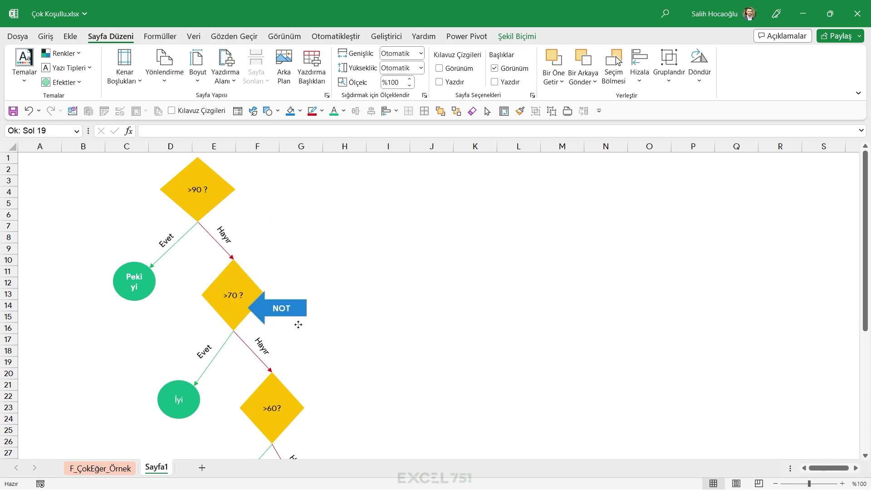
{"action": "mouse_move", "coordinate": [315, 314]}
{"action": "left_mouse_down"}
{"action": "mouse_move", "coordinate": [307, 236]}
{"action": "mouse_move", "coordinate": [310, 246]}
{"action": "mouse_move", "coordinate": [238, 313]}
{"action": "mouse_move", "coordinate": [222, 356]}
{"action": "mouse_move", "coordinate": [243, 347]}
{"action": "mouse_move", "coordinate": [297, 265]}
{"action": "mouse_move", "coordinate": [288, 279]}
{"action": "mouse_move", "coordinate": [363, 355]}
{"action": "mouse_move", "coordinate": [324, 305]}
{"action": "mouse_move", "coordinate": [362, 360]}
{"action": "mouse_move", "coordinate": [282, 359]}
{"action": "mouse_move", "coordinate": [322, 382]}
{"action": "mouse_move", "coordinate": [311, 322]}
{"action": "mouse_move", "coordinate": [321, 397]}
{"action": "mouse_move", "coordinate": [334, 342]}
{"action": "mouse_move", "coordinate": [363, 354]}
{"action": "left_mouse_up"}
{"action": "scroll", "coordinate": [319, 313], "scroll_direction": "down", "scroll_amount": 2}
- Move the NOT arrow down the flowchart to the Başarısız outcome below the >45? decision
{"action": "scroll", "coordinate": [355, 302], "scroll_direction": "down", "scroll_amount": 3}
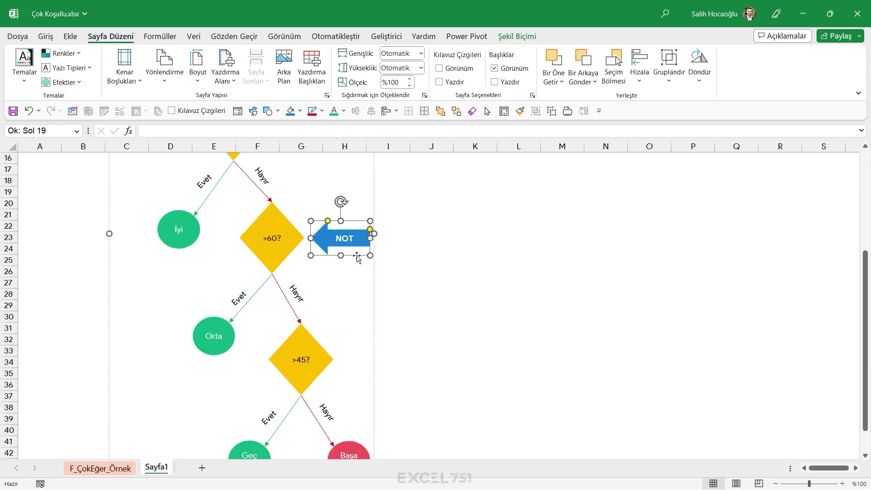
{"action": "mouse_move", "coordinate": [357, 256]}
{"action": "left_mouse_down"}
{"action": "mouse_move", "coordinate": [232, 365]}
{"action": "mouse_move", "coordinate": [282, 351]}
{"action": "left_mouse_up"}
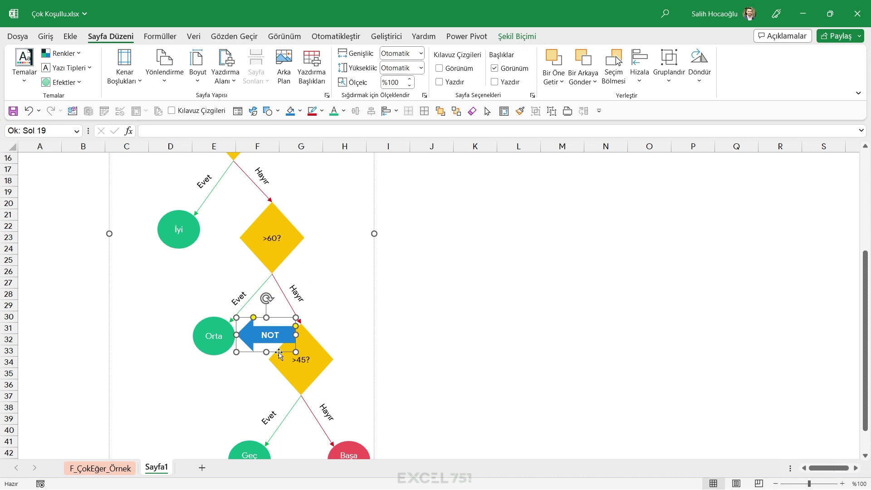
{"action": "mouse_move", "coordinate": [280, 354]}
{"action": "left_mouse_down"}
{"action": "mouse_move", "coordinate": [292, 216]}
{"action": "mouse_move", "coordinate": [286, 270]}
{"action": "mouse_move", "coordinate": [295, 338]}
{"action": "mouse_move", "coordinate": [240, 208]}
{"action": "mouse_move", "coordinate": [246, 214]}
{"action": "mouse_move", "coordinate": [192, 258]}
{"action": "left_mouse_up"}
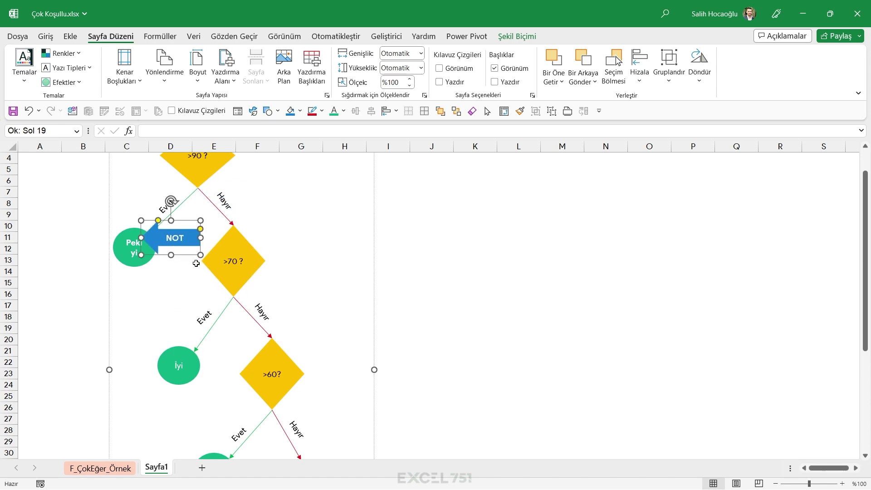
{"action": "left_click_drag", "start_coordinate": [186, 255], "coordinate": [346, 303]}
{"action": "scroll", "coordinate": [348, 297], "scroll_direction": "down", "scroll_amount": 2}
{"action": "scroll", "coordinate": [348, 297], "scroll_direction": "down", "scroll_amount": 2}
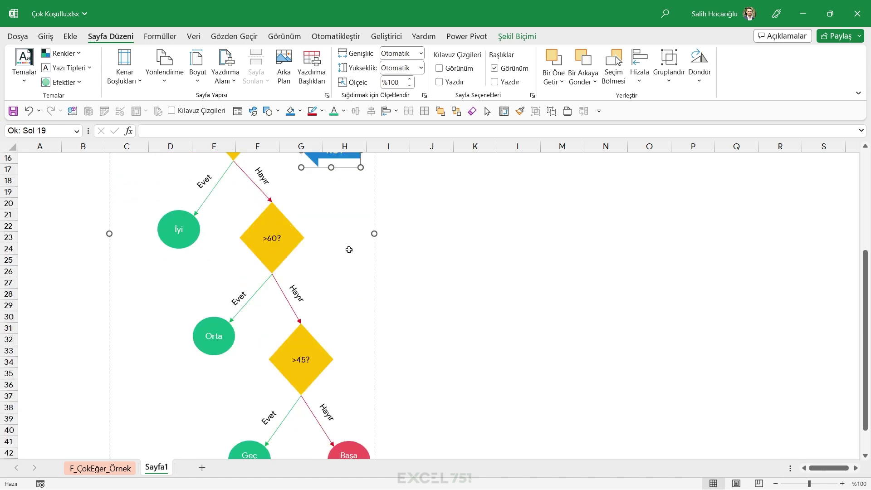
{"action": "mouse_move", "coordinate": [336, 160]}
{"action": "left_mouse_down"}
{"action": "mouse_move", "coordinate": [361, 276]}
{"action": "mouse_move", "coordinate": [324, 248]}
{"action": "mouse_move", "coordinate": [225, 271]}
{"action": "mouse_move", "coordinate": [299, 246]}
{"action": "mouse_move", "coordinate": [380, 309]}
{"action": "left_mouse_up"}
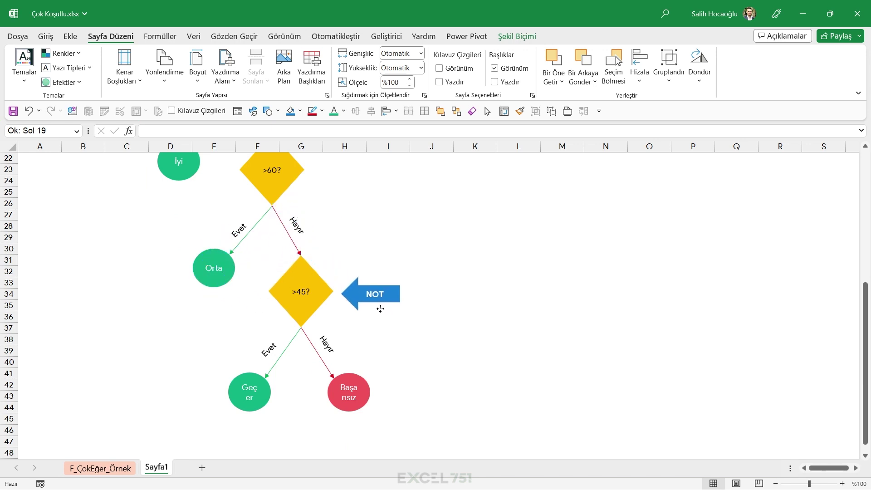
{"action": "mouse_move", "coordinate": [381, 309]}
{"action": "left_mouse_down"}
{"action": "mouse_move", "coordinate": [345, 268]}
{"action": "mouse_move", "coordinate": [383, 305]}
{"action": "mouse_move", "coordinate": [318, 418]}
{"action": "mouse_move", "coordinate": [429, 430]}
{"action": "mouse_move", "coordinate": [418, 397]}
{"action": "mouse_move", "coordinate": [393, 427]}
{"action": "mouse_move", "coordinate": [422, 399]}
{"action": "mouse_move", "coordinate": [369, 415]}
{"action": "mouse_move", "coordinate": [427, 404]}
{"action": "left_mouse_up"}
- Scroll up and down to review the whole flowchart
{"action": "scroll", "coordinate": [324, 389], "scroll_direction": "up", "scroll_amount": 5}
{"action": "scroll", "coordinate": [324, 389], "scroll_direction": "down", "scroll_amount": 3}
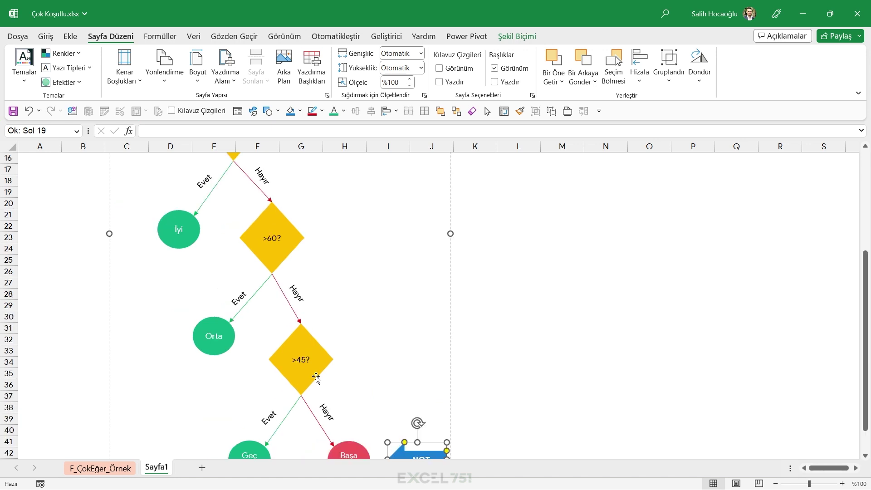
{"action": "scroll", "coordinate": [316, 376], "scroll_direction": "up", "scroll_amount": 1}
{"action": "scroll", "coordinate": [276, 321], "scroll_direction": "up", "scroll_amount": 4}
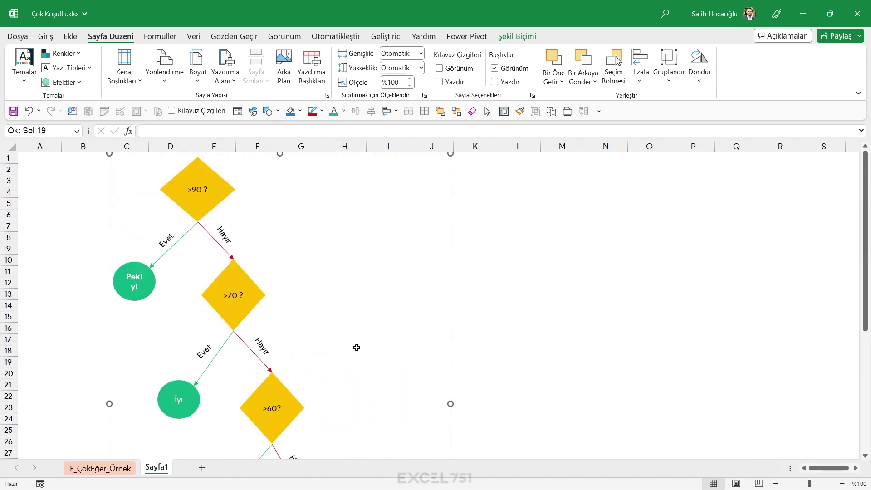
{"action": "scroll", "coordinate": [357, 347], "scroll_direction": "down", "scroll_amount": 1}
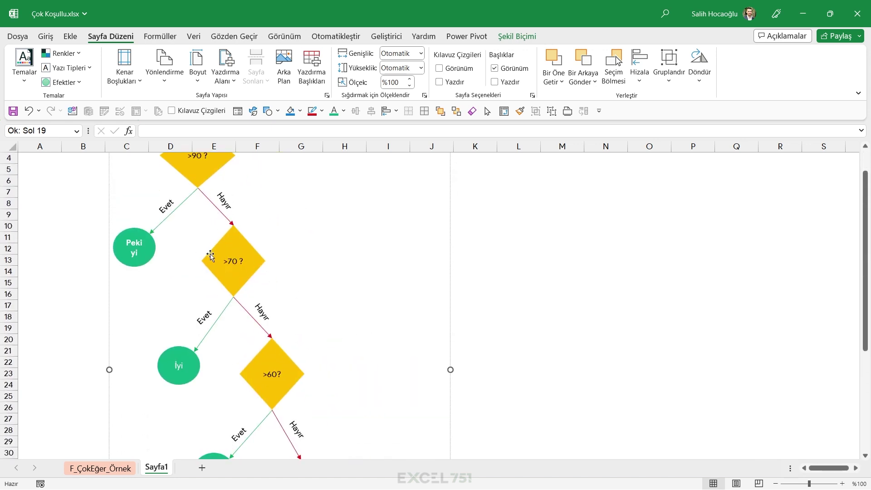
- On the F_ÇokEğer_Örnek sheet, start =EĞER( in E2 and enlarge the formula bar
{"action": "left_click", "coordinate": [123, 472]}
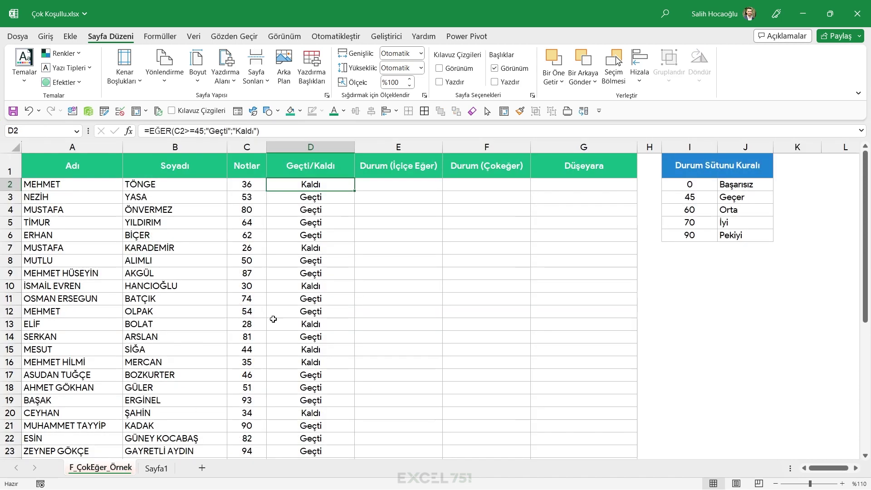
{"action": "left_click", "coordinate": [385, 187]}
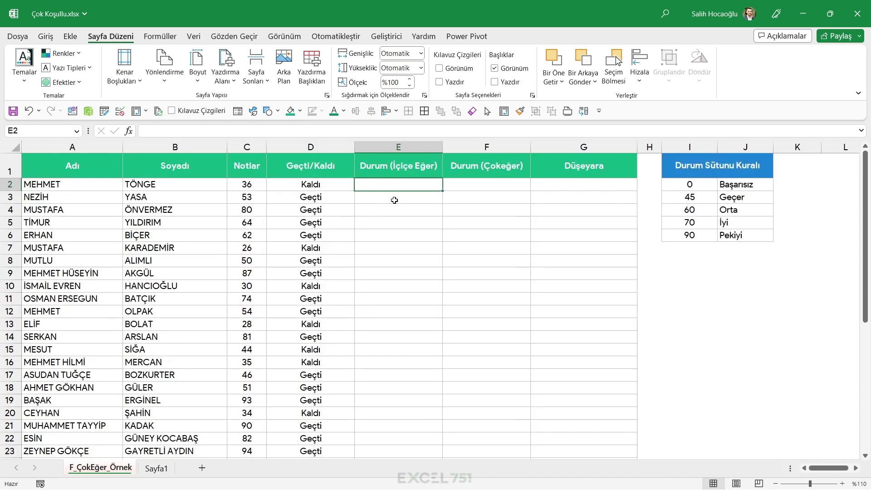
{"action": "type", "text": "=EĞER("}
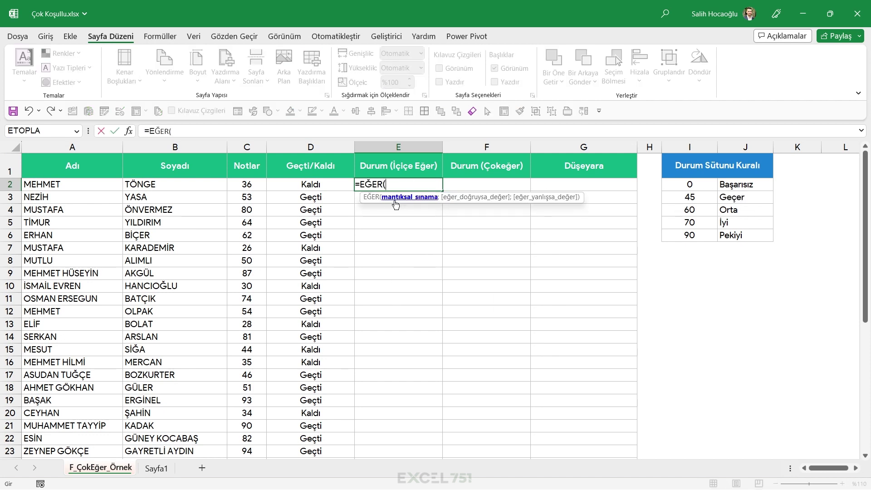
{"action": "left_click", "coordinate": [861, 130]}
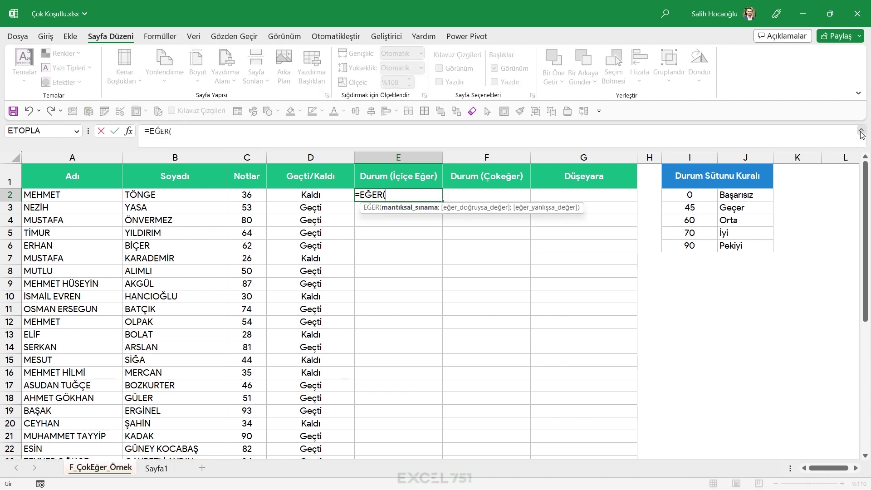
{"action": "left_click", "coordinate": [543, 147]}
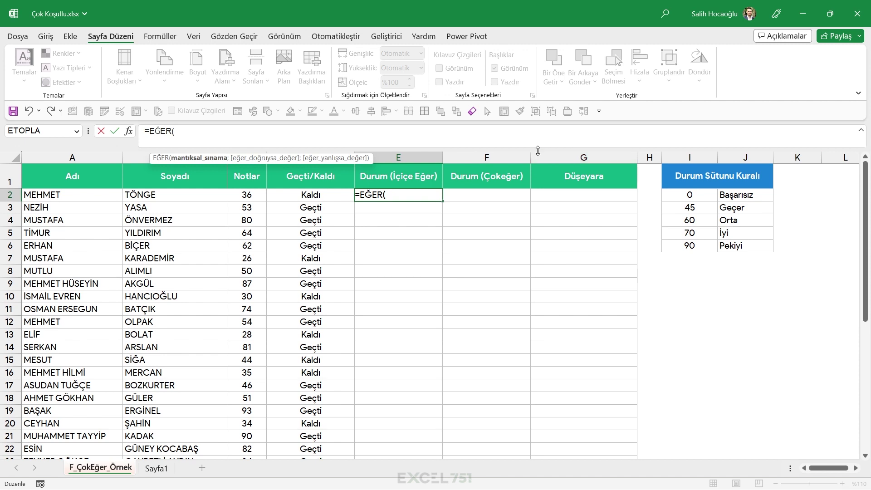
{"action": "left_click_drag", "start_coordinate": [543, 148], "coordinate": [543, 200]}
{"action": "left_click", "coordinate": [215, 132]}
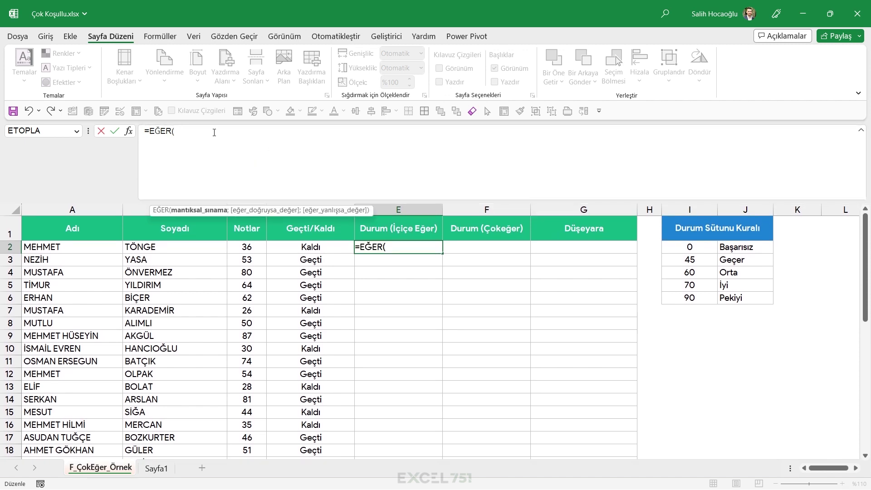
- Add the first test C2>$I$6 returning $J$6, Pekiyi for scores above 90
{"action": "left_click", "coordinate": [251, 245]}
{"action": "type", "text": ">"}
{"action": "left_click", "coordinate": [689, 298]}
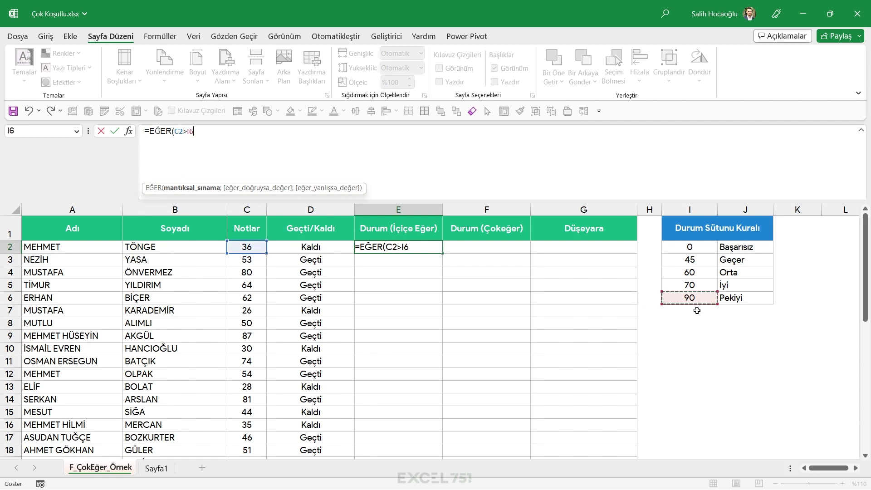
{"action": "key", "text": "F4"}
{"action": "left_click", "coordinate": [430, 246]}
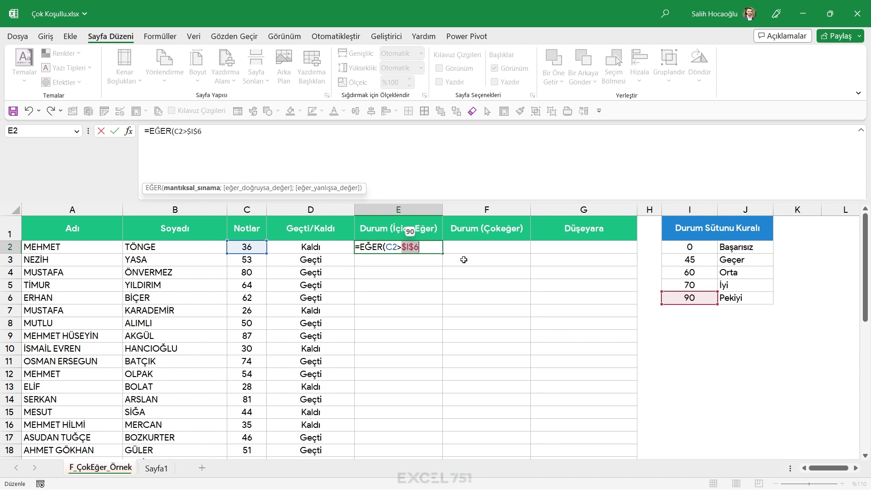
{"action": "left_click", "coordinate": [427, 247]}
{"action": "type", "text": ";"}
{"action": "left_click", "coordinate": [747, 298]}
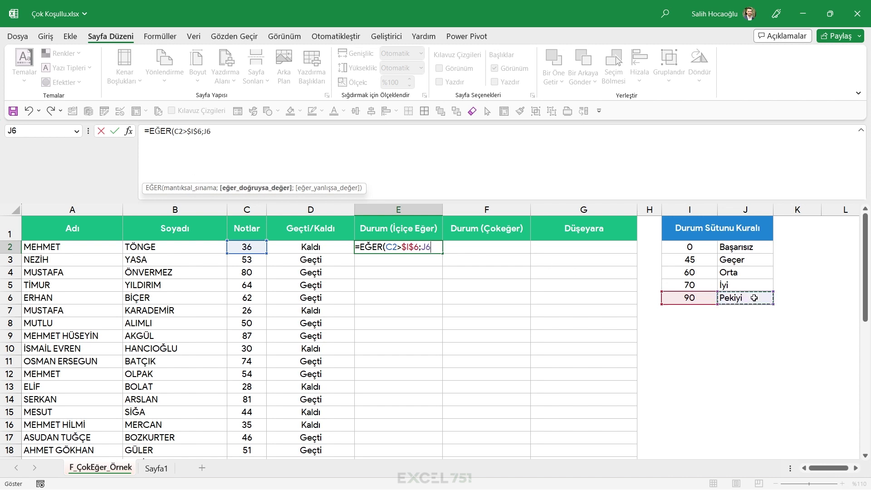
{"action": "key", "text": "F4"}
{"action": "type", "text": "$J$6;"}
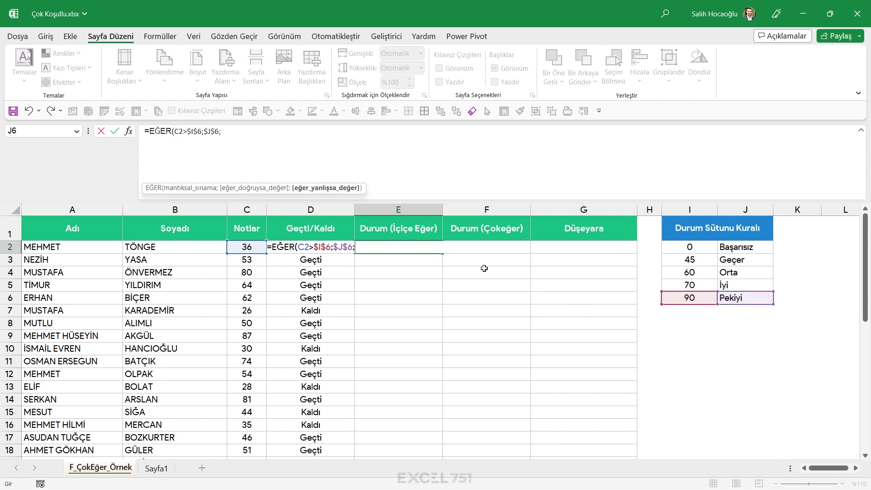
- Add a nested EĞER( and move it onto its own line with Alt+Enter
{"action": "left_click", "coordinate": [252, 129]}
{"action": "type", "text": "EĞER("}
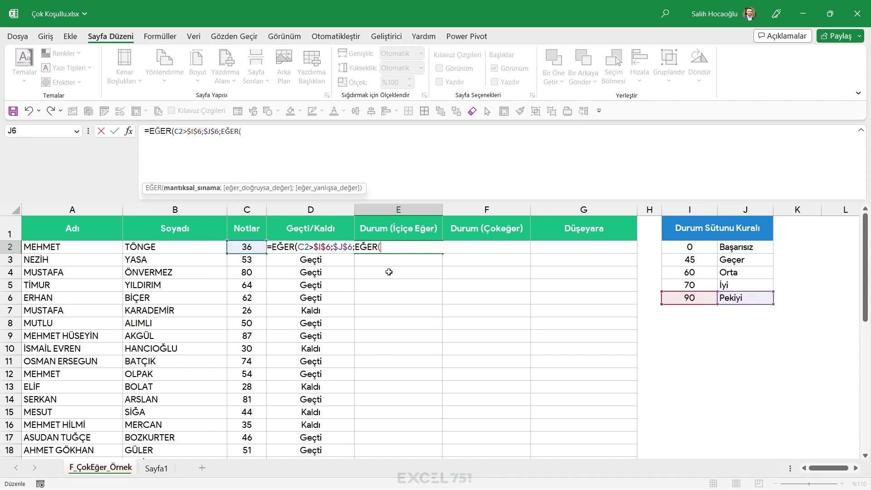
{"action": "left_click", "coordinate": [222, 131]}
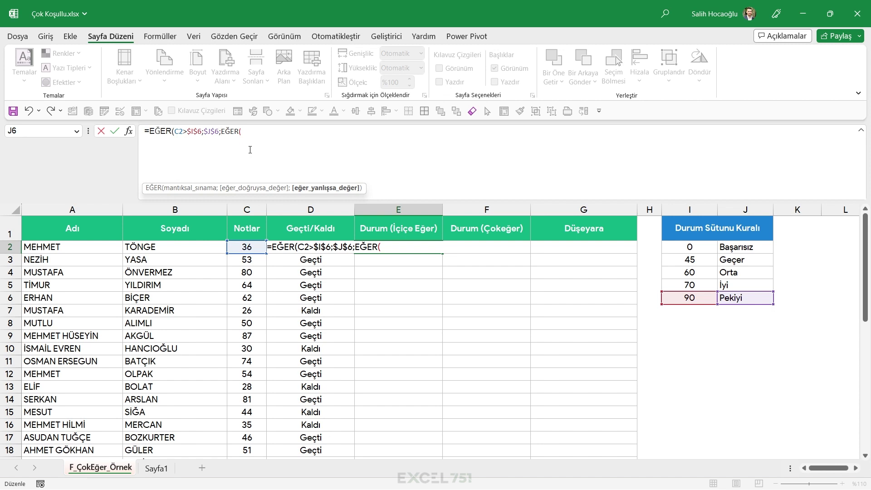
{"action": "key", "text": "alt+Return"}
{"action": "left_click", "coordinate": [180, 142]}
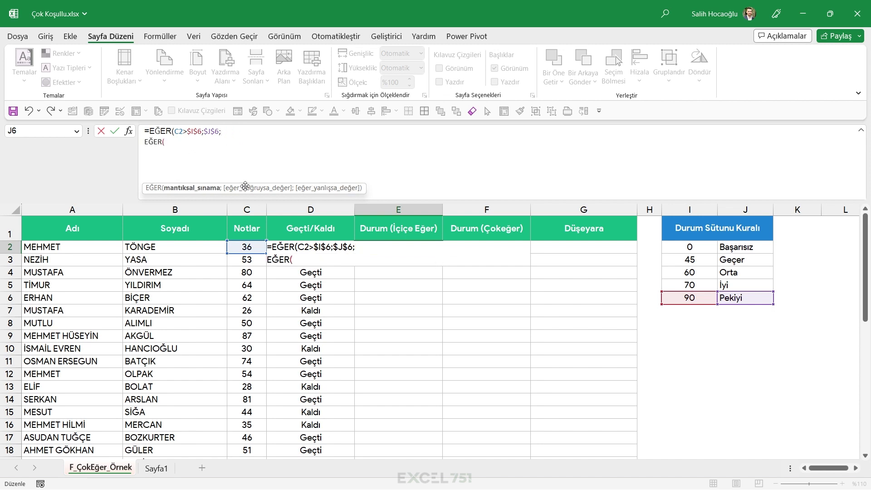
{"action": "left_click", "coordinate": [302, 262]}
- Add the second test C2>$I$5 returning $J$5, İyi for scores above 70
{"action": "left_click", "coordinate": [243, 246]}
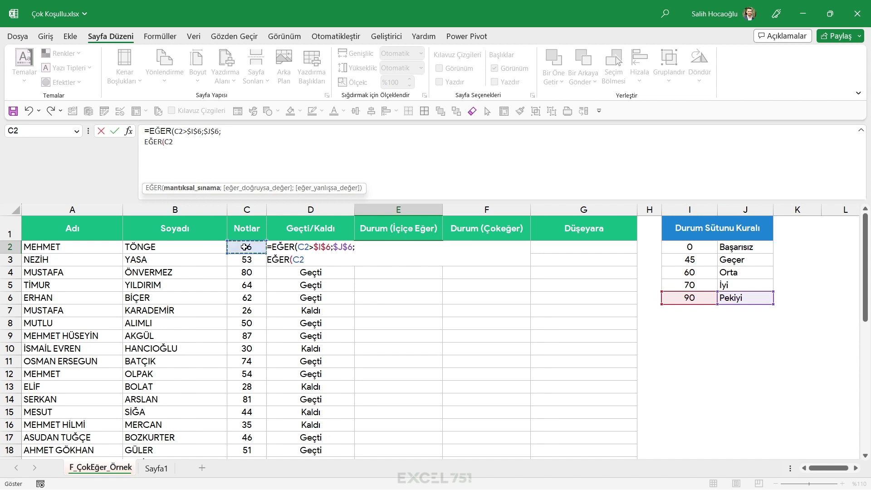
{"action": "type", "text": ">"}
{"action": "left_click", "coordinate": [706, 284]}
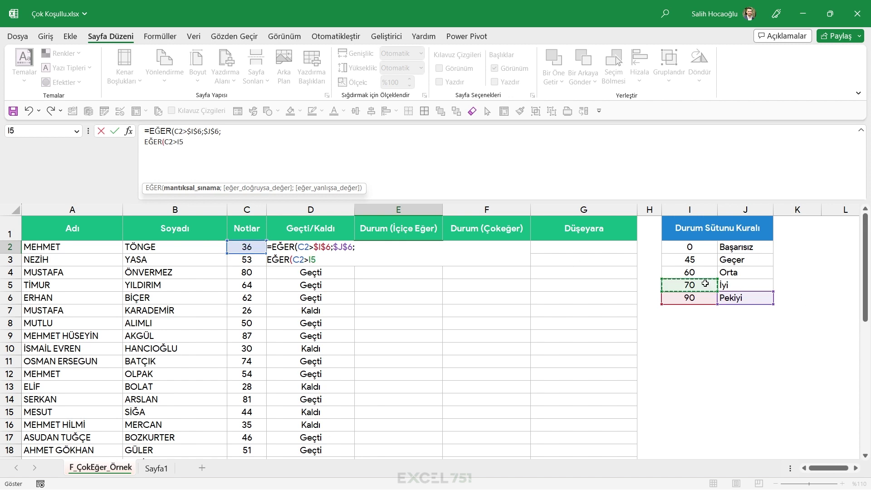
{"action": "key", "text": "F4"}
{"action": "type", "text": "$I$5;"}
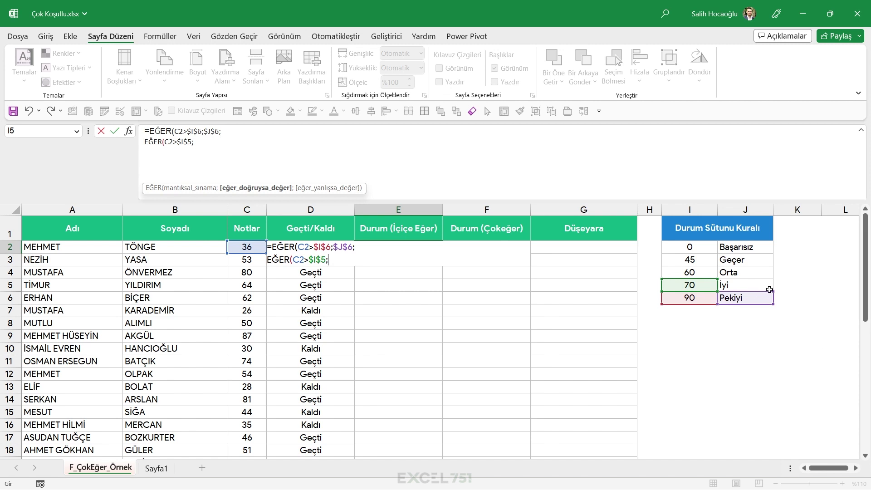
{"action": "left_click", "coordinate": [737, 287]}
{"action": "key", "text": "F4"}
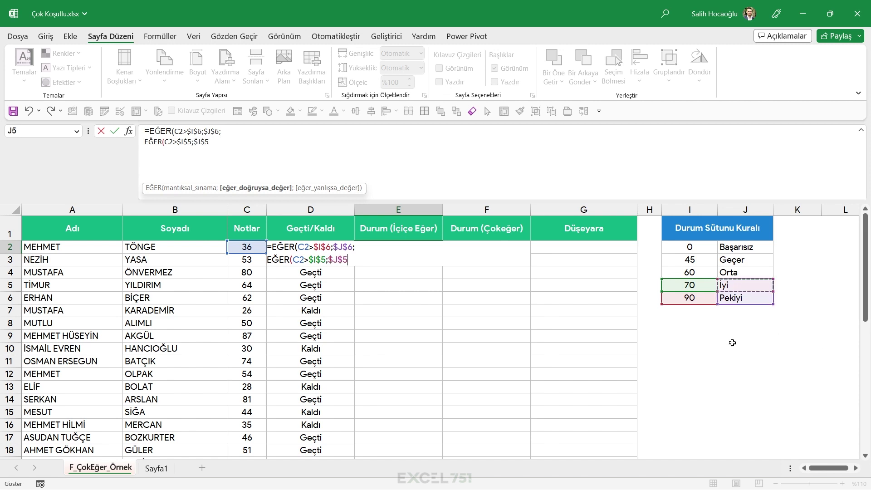
{"action": "type", "text": ";"}
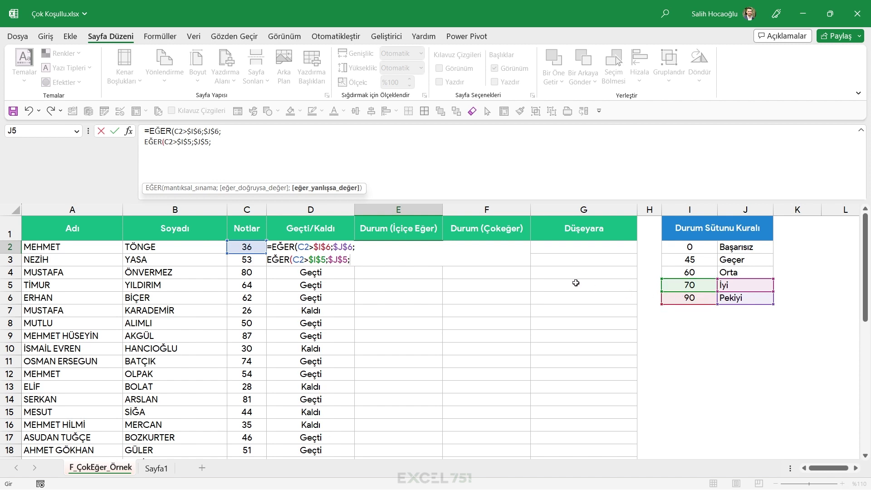
- On new lines, add EĞER(C2>$I$4;$J$4; for Orta above 60, then begin a fourth EĞER(
{"action": "key", "text": "alt+Return"}
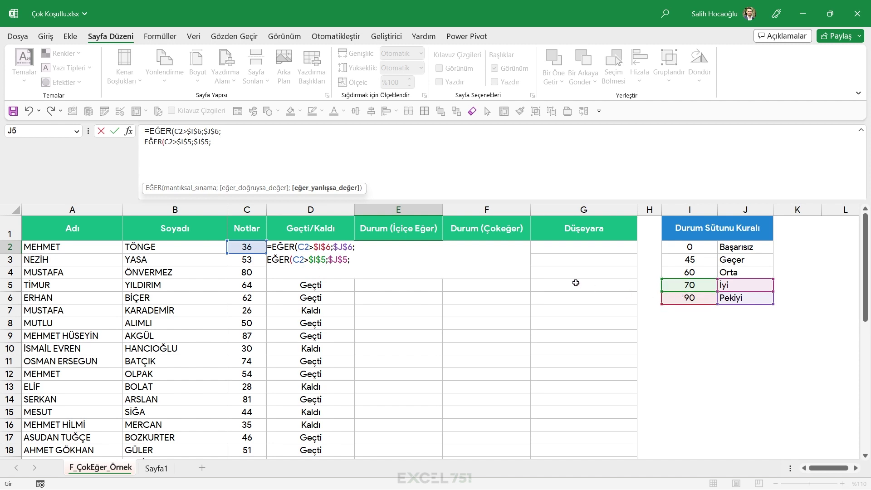
{"action": "type", "text": "EĞER("}
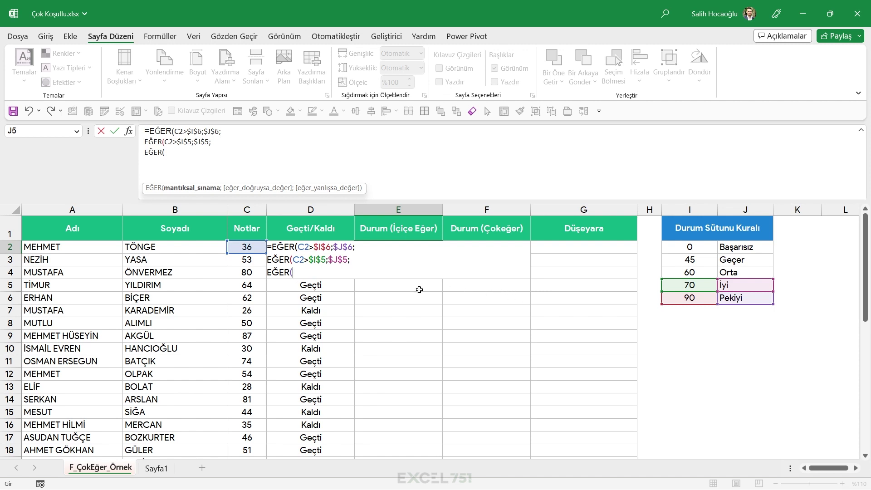
{"action": "left_click", "coordinate": [249, 248]}
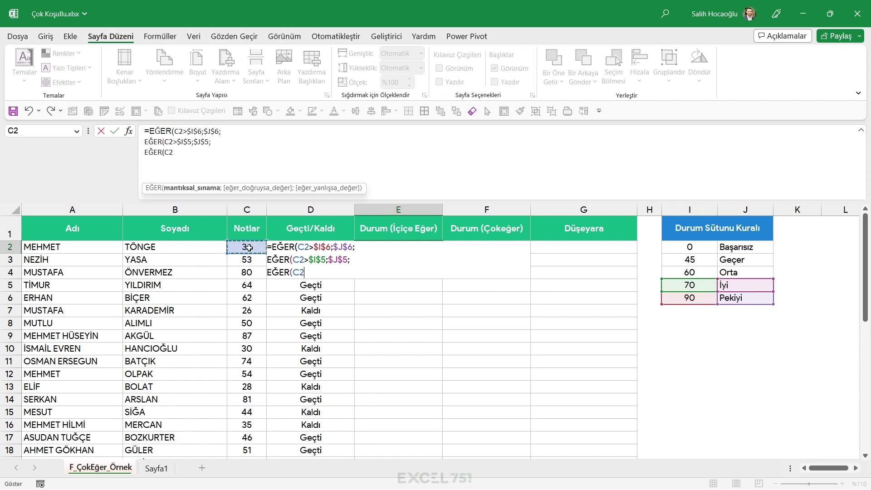
{"action": "type", "text": ">"}
{"action": "left_click", "coordinate": [695, 272]}
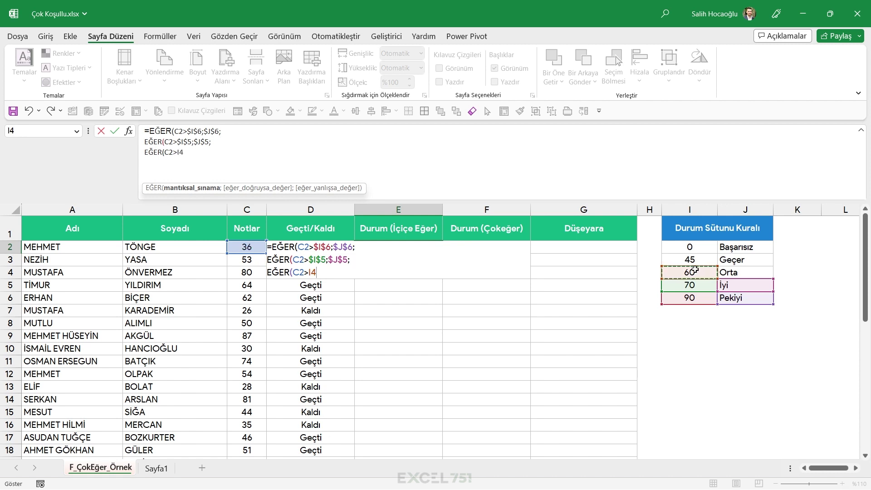
{"action": "key", "text": "F4"}
{"action": "type", "text": ";"}
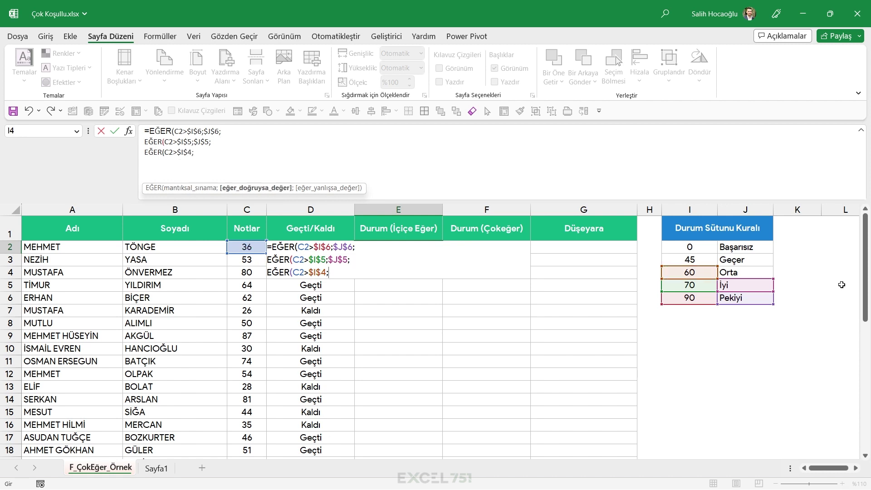
{"action": "left_click", "coordinate": [747, 272]}
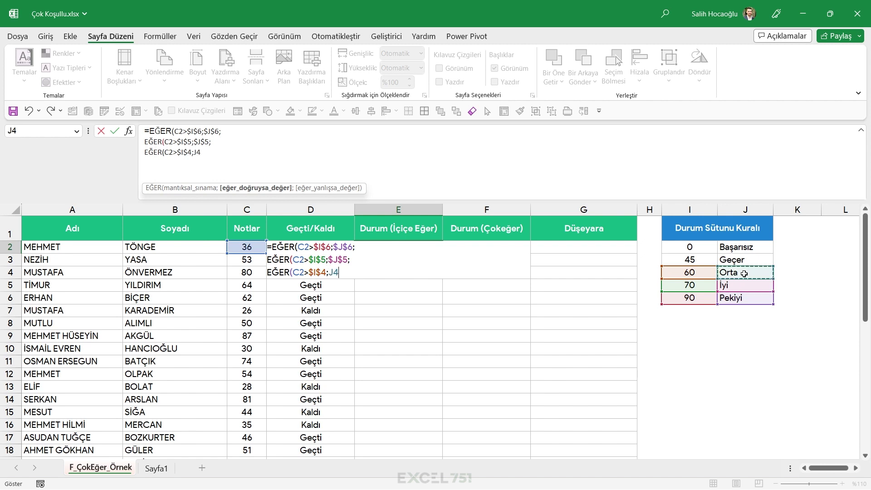
{"action": "key", "text": "F4"}
{"action": "type", "text": "$J$4;"}
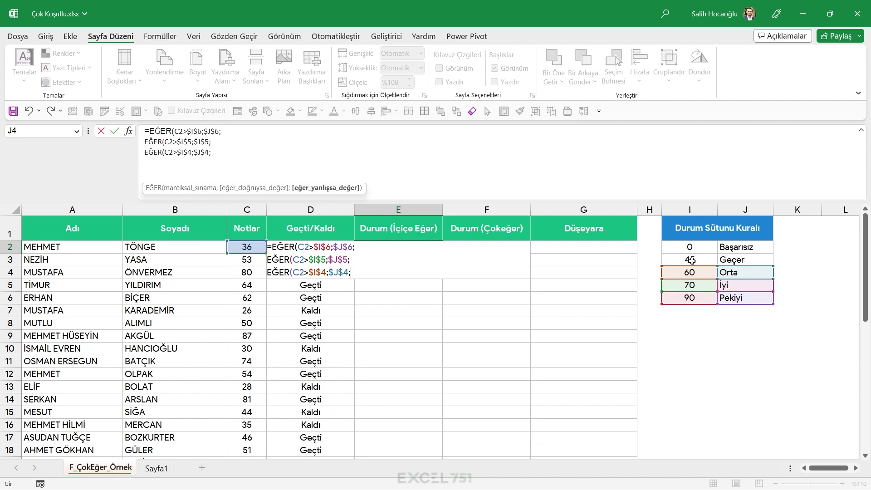
{"action": "key", "text": "alt+Return"}
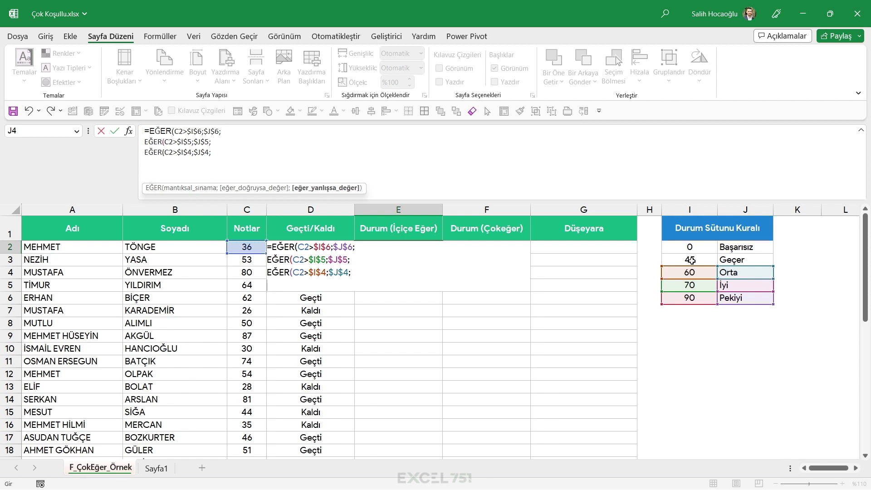
{"action": "type", "text": "EĞER("}
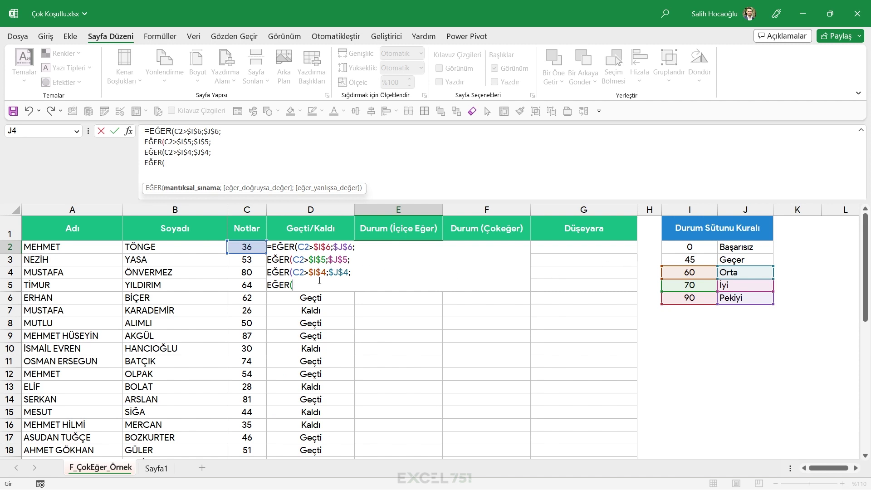
- Add the last test C2>I3;J3;J2: Geçer above 45, otherwise Başarısız
{"action": "left_click", "coordinate": [249, 249]}
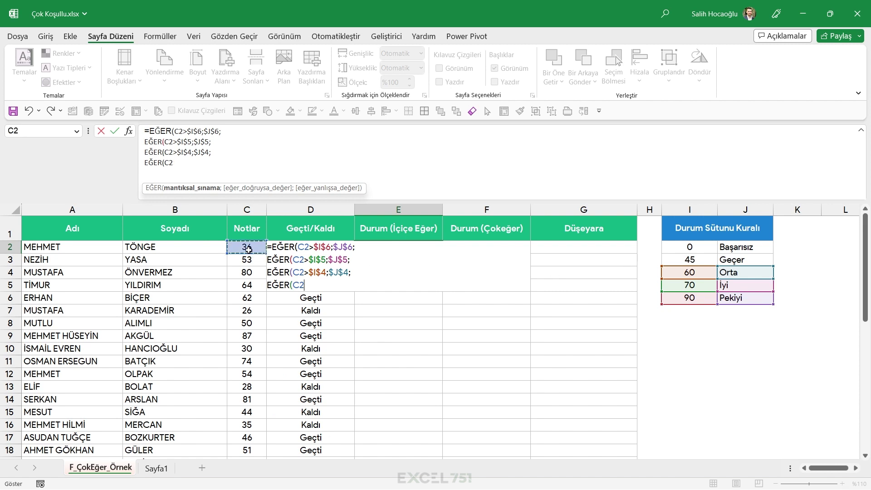
{"action": "type", "text": ">"}
{"action": "left_click", "coordinate": [705, 260]}
{"action": "type", "text": ";"}
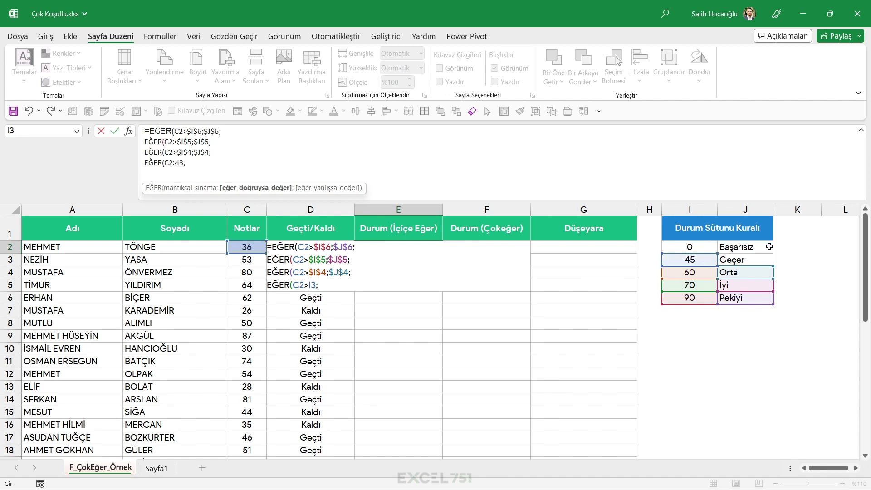
{"action": "left_click", "coordinate": [751, 258]}
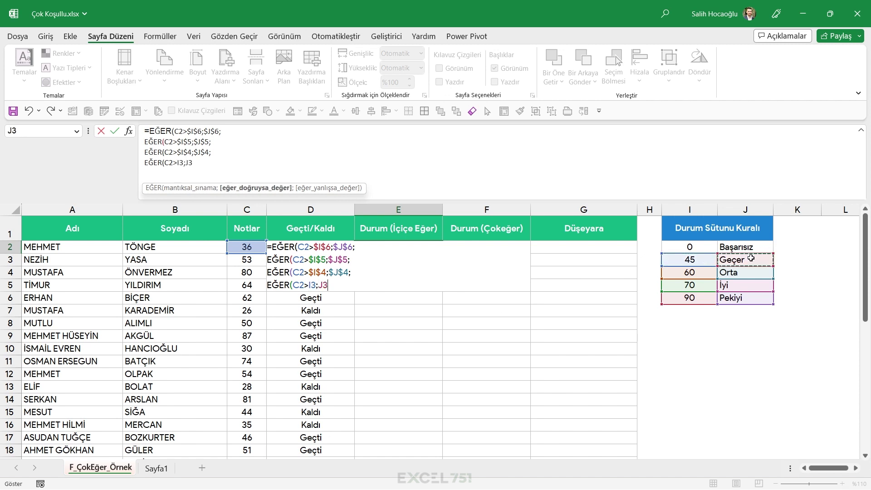
{"action": "type", "text": ";"}
{"action": "left_click", "coordinate": [753, 246]}
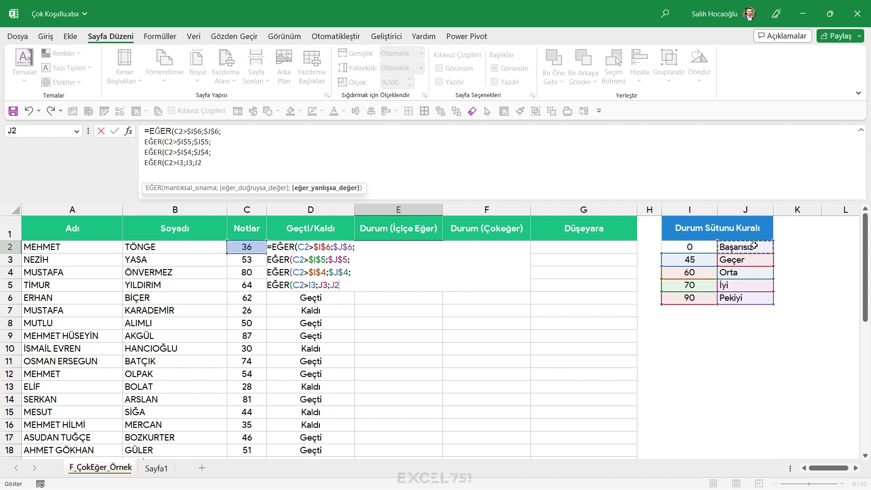
- Make the J3 and J2 references absolute as $J$3 and $J$2
{"action": "double_click", "coordinate": [313, 285]}
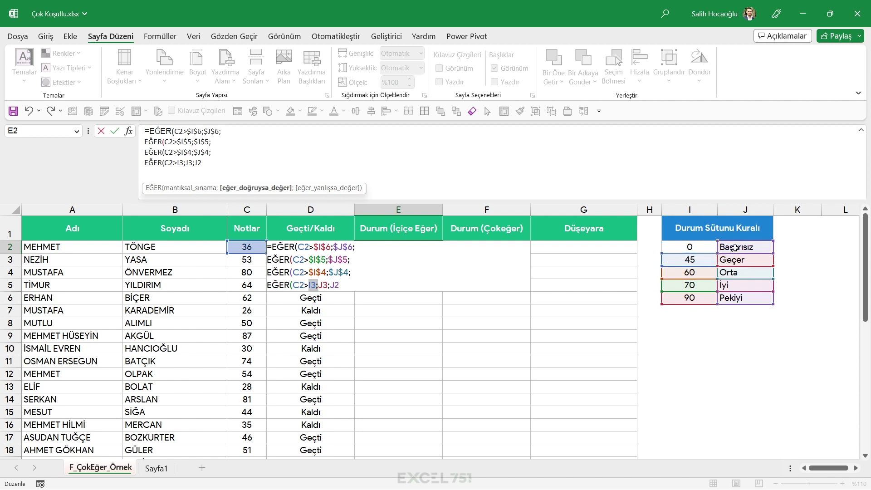
{"action": "double_click", "coordinate": [335, 284]}
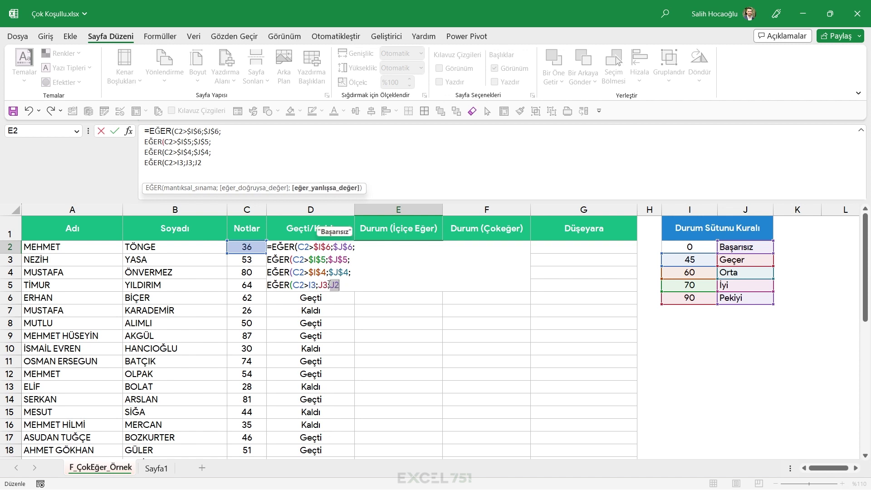
{"action": "key", "text": "F4"}
{"action": "double_click", "coordinate": [323, 285]}
{"action": "key", "text": "F4"}
{"action": "left_click", "coordinate": [360, 285]}
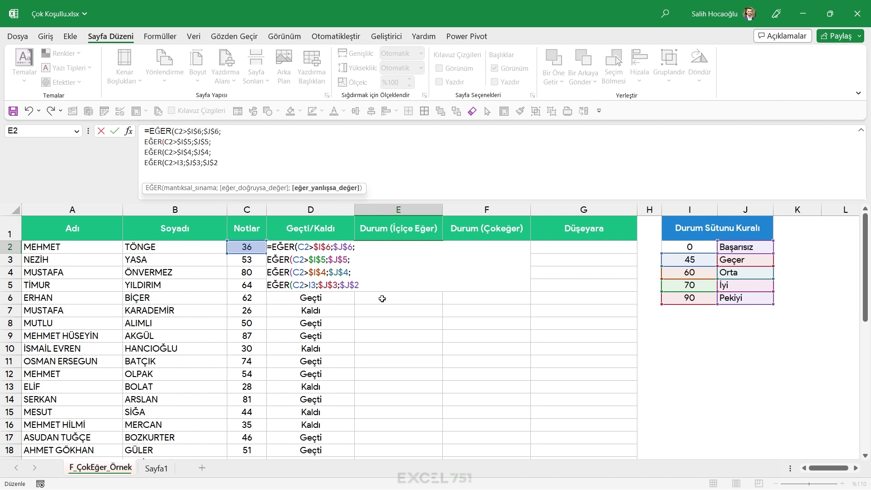
- Close the formula with ))) and confirm, so E2 grades 36 as Başarısız
{"action": "left_click", "coordinate": [297, 247]}
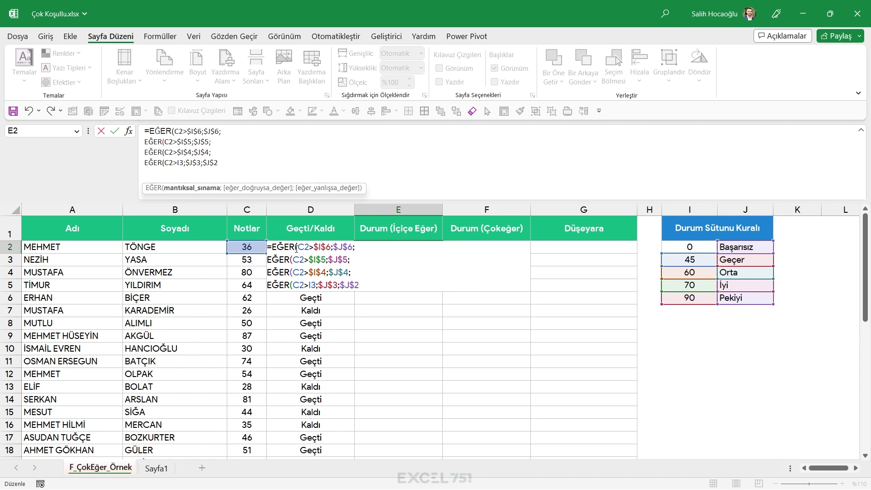
{"action": "left_click", "coordinate": [291, 260]}
{"action": "left_click", "coordinate": [293, 285]}
{"action": "left_click", "coordinate": [366, 284]}
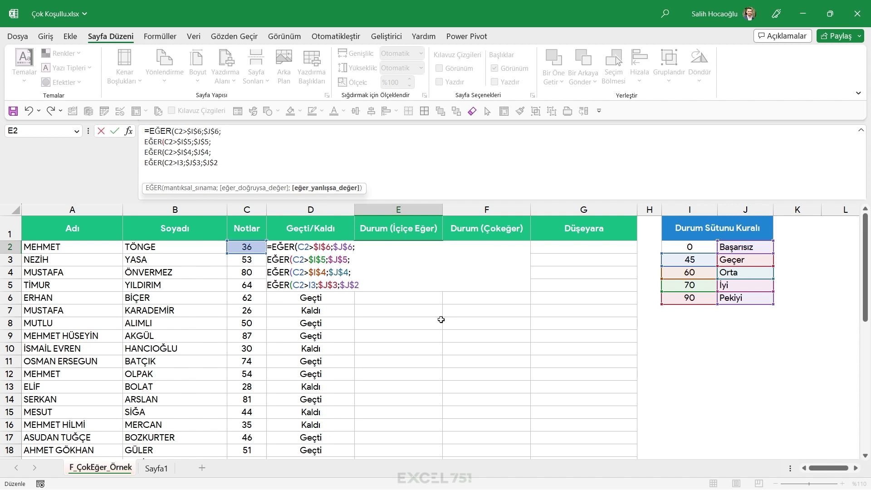
{"action": "type", "text": ")"}
{"action": "type", "text": ")"}
{"action": "type", "text": ")"}
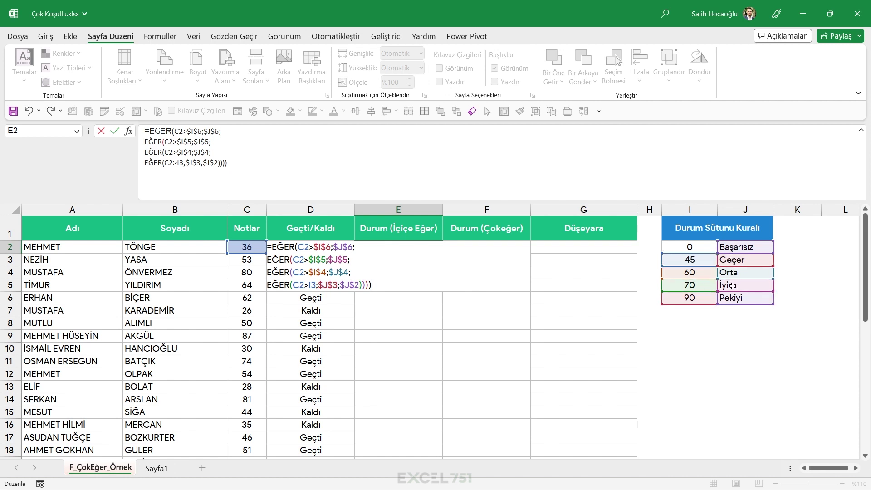
{"action": "key", "text": "ctrl+Return"}
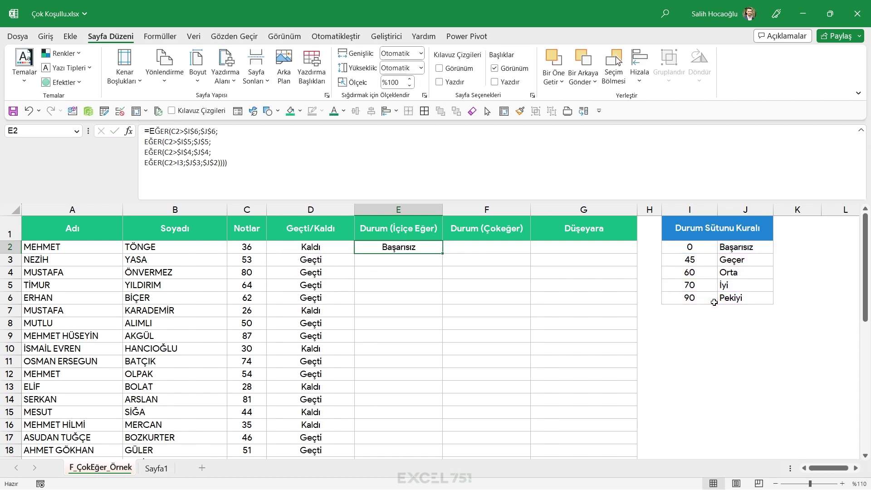
- Copy E2's nested grading formula down column E and check C21's score of 90
{"action": "double_click", "coordinate": [443, 255]}
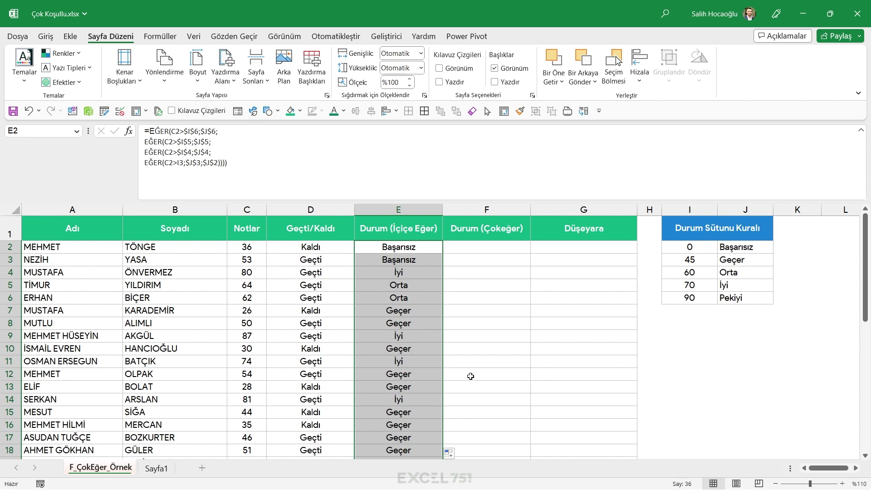
{"action": "scroll", "coordinate": [464, 373], "scroll_direction": "down", "scroll_amount": 3}
{"action": "left_click", "coordinate": [246, 374]}
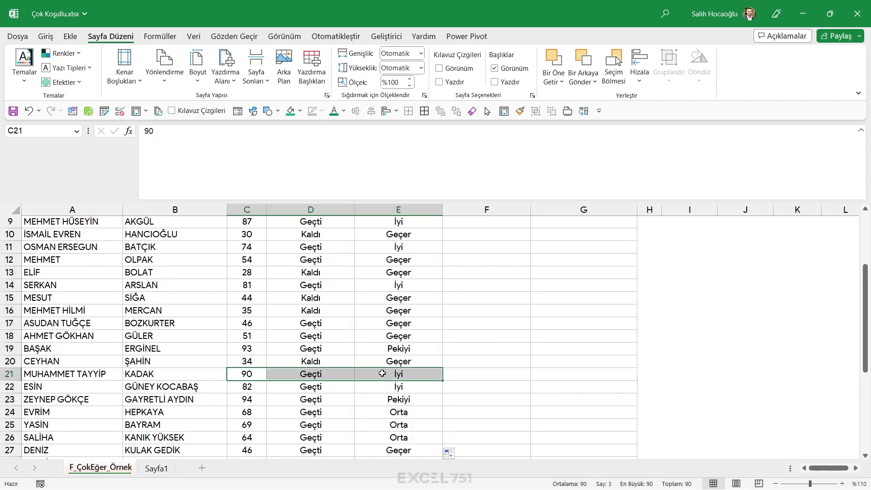
{"action": "left_click", "coordinate": [381, 374]}
- Change C21's score from 90 to 91 so it is graded Pekiyi
{"action": "left_click", "coordinate": [247, 373]}
{"action": "double_click", "coordinate": [246, 373]}
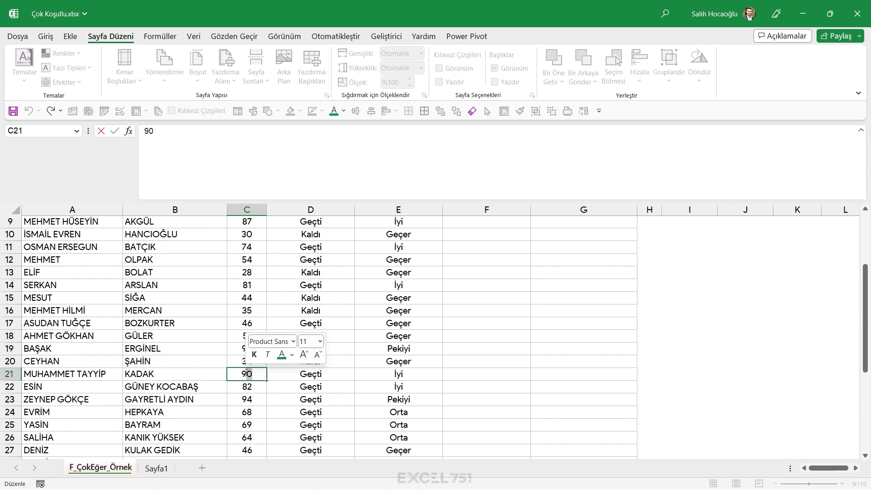
{"action": "type", "text": "1"}
{"action": "key", "text": "Return"}
{"action": "left_click_drag", "start_coordinate": [246, 374], "coordinate": [394, 374]}
- Review the scores and grades in rows 29 to 36, then scroll back up
{"action": "scroll", "coordinate": [395, 379], "scroll_direction": "down", "scroll_amount": 2}
{"action": "scroll", "coordinate": [394, 379], "scroll_direction": "down", "scroll_amount": 2}
{"action": "left_click_drag", "start_coordinate": [310, 323], "coordinate": [398, 348]}
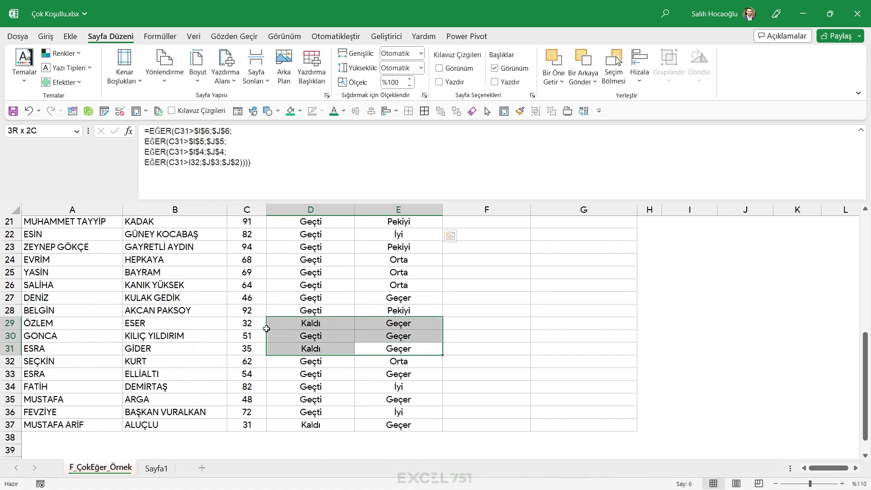
{"action": "left_click", "coordinate": [254, 336]}
{"action": "left_click", "coordinate": [254, 349]}
{"action": "left_click", "coordinate": [257, 401]}
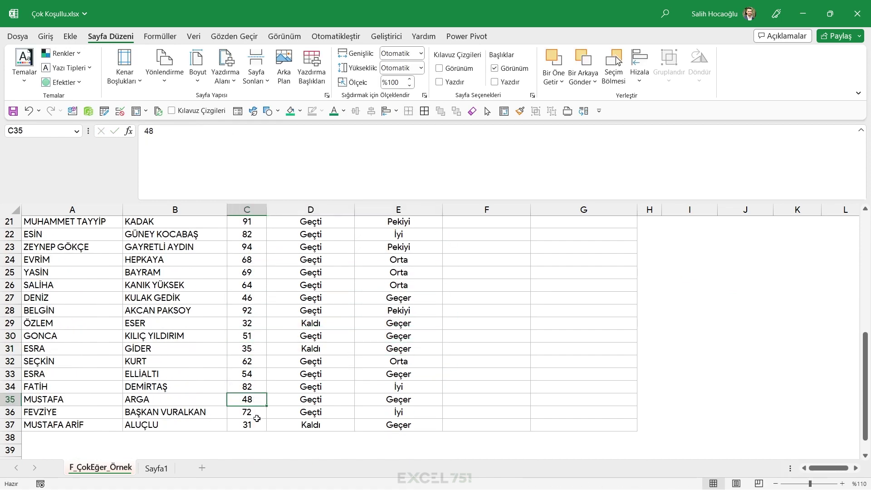
{"action": "left_click", "coordinate": [254, 413]}
{"action": "scroll", "coordinate": [404, 402], "scroll_direction": "up", "scroll_amount": 7}
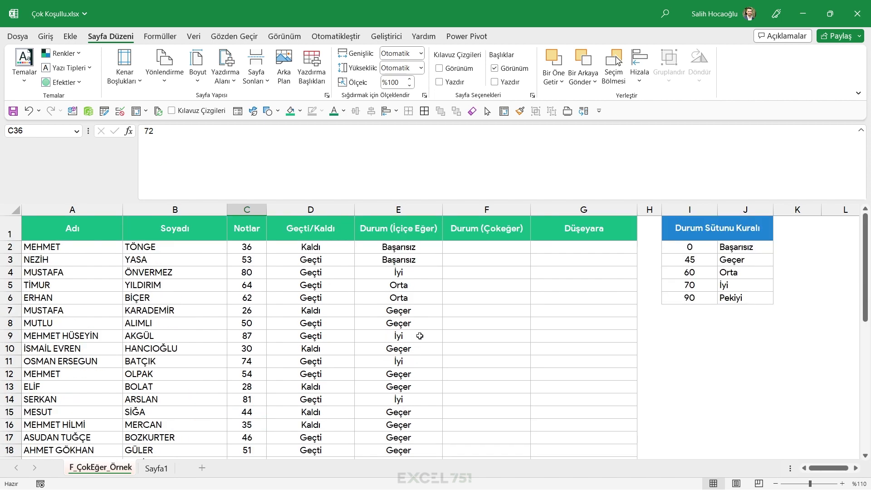
- Change E2's first test to C2>=$I$6 and copy the corrected formula down column E
{"action": "double_click", "coordinate": [418, 248]}
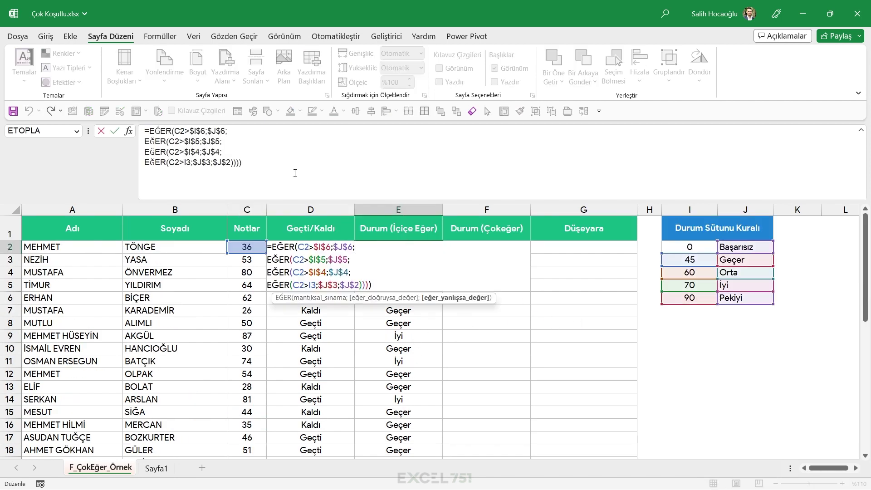
{"action": "left_click", "coordinate": [188, 130]}
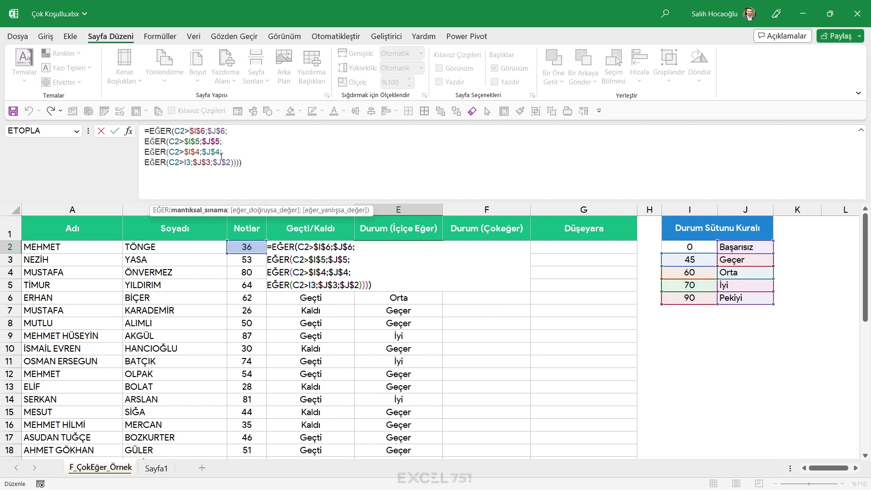
{"action": "type", "text": "="}
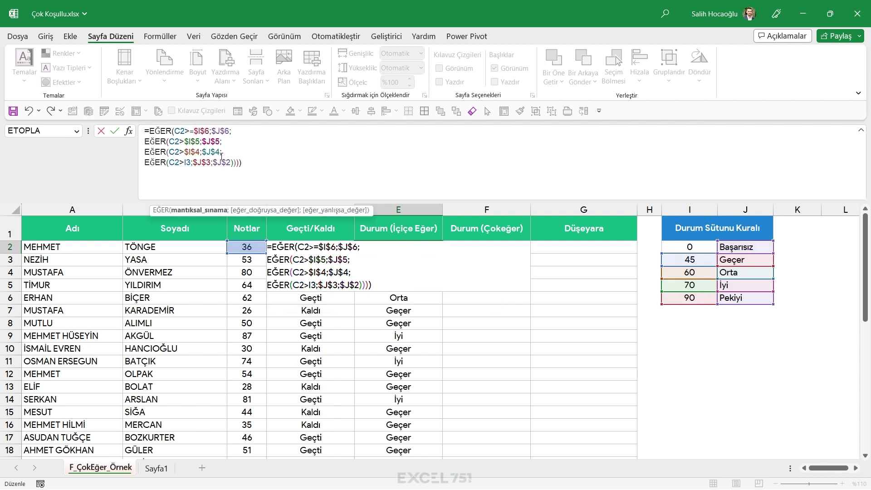
{"action": "key", "text": "Return"}
{"action": "left_click", "coordinate": [439, 248]}
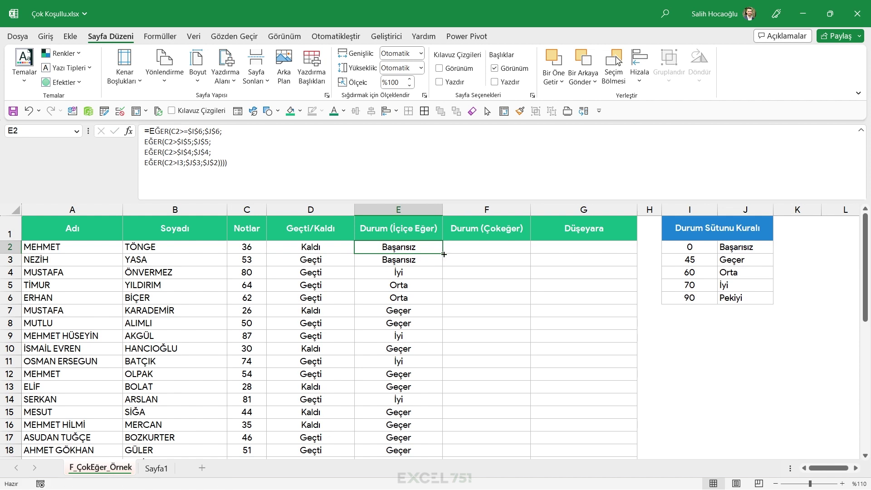
{"action": "double_click", "coordinate": [444, 255]}
- Enter 90 as C4's score and check that E4 now shows Pekiyi
{"action": "left_click", "coordinate": [261, 273]}
{"action": "type", "text": "90"}
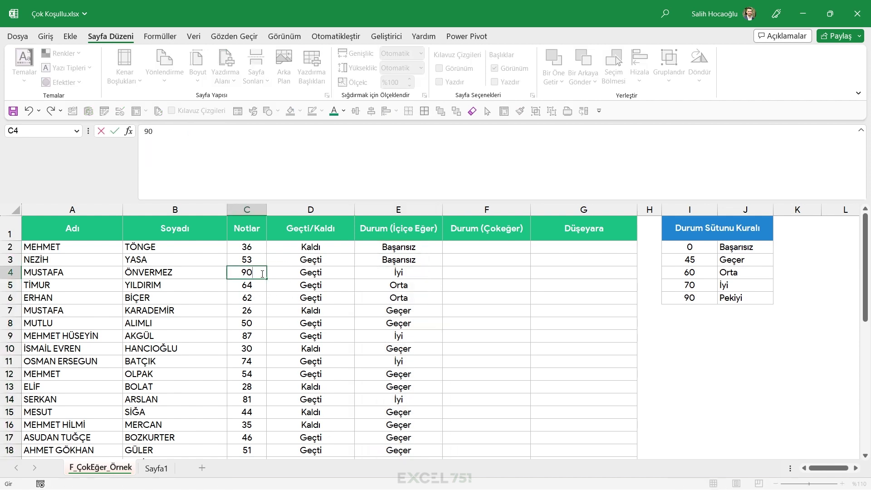
{"action": "key", "text": "Return"}
{"action": "left_click", "coordinate": [408, 273]}
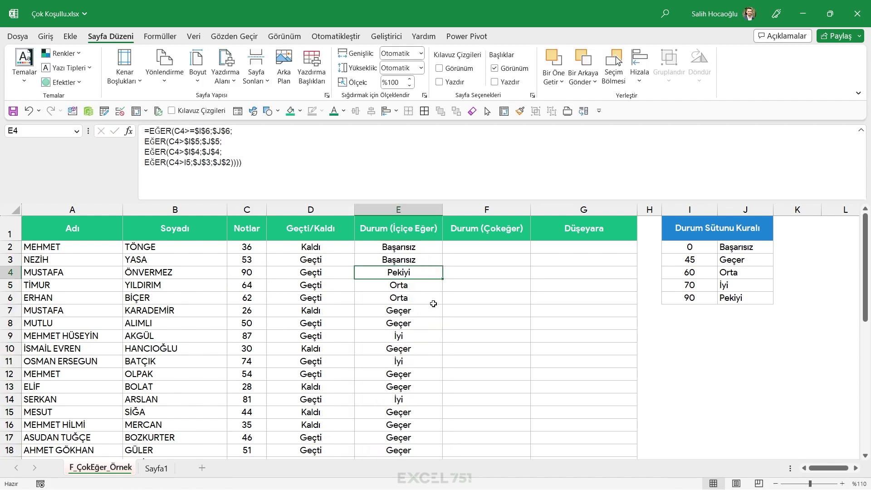
{"action": "left_click", "coordinate": [493, 248]}
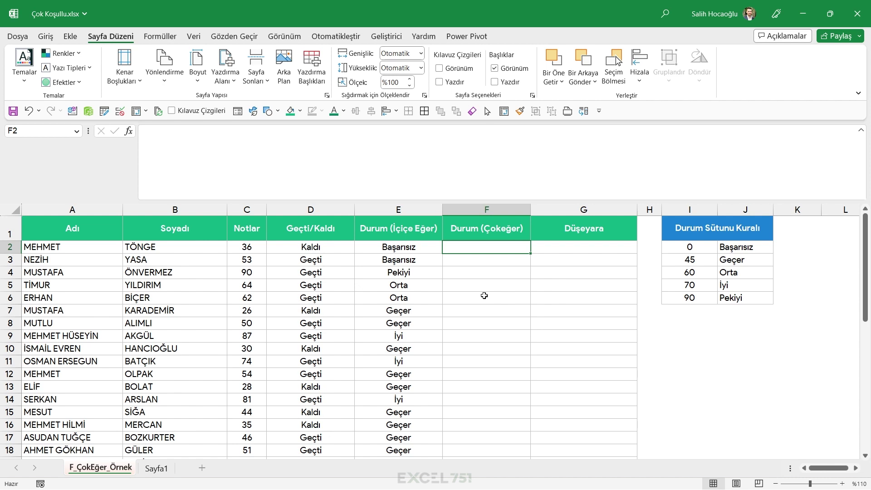
- Start F2's ÇOKEĞER formula with the test C2>$I$6 returning the $J$6 label
{"action": "type", "text": "=ÇOKE"}
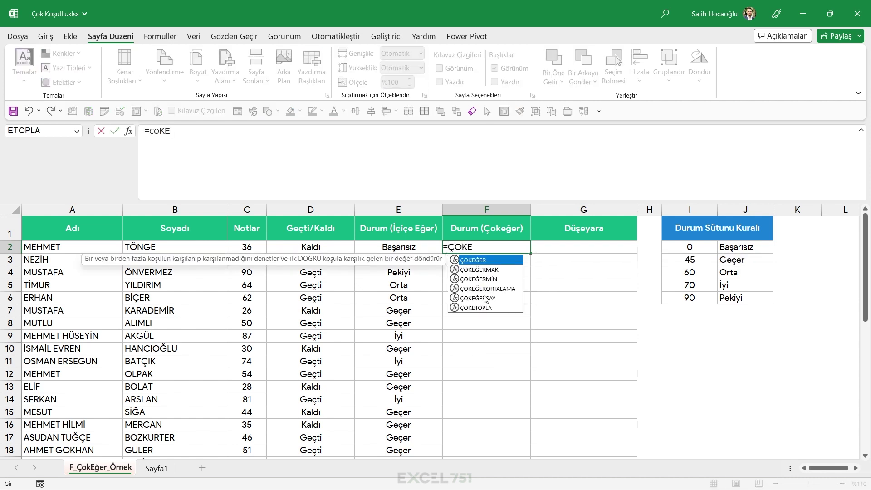
{"action": "key", "text": "Tab"}
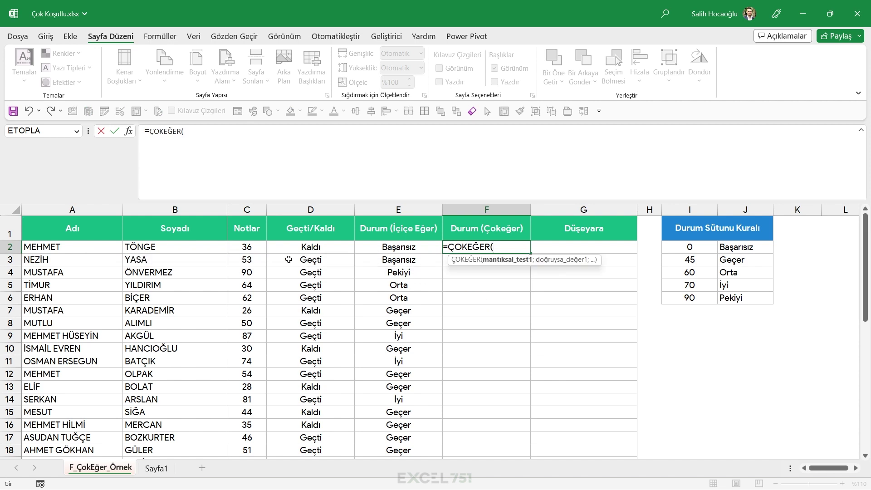
{"action": "left_click", "coordinate": [254, 250]}
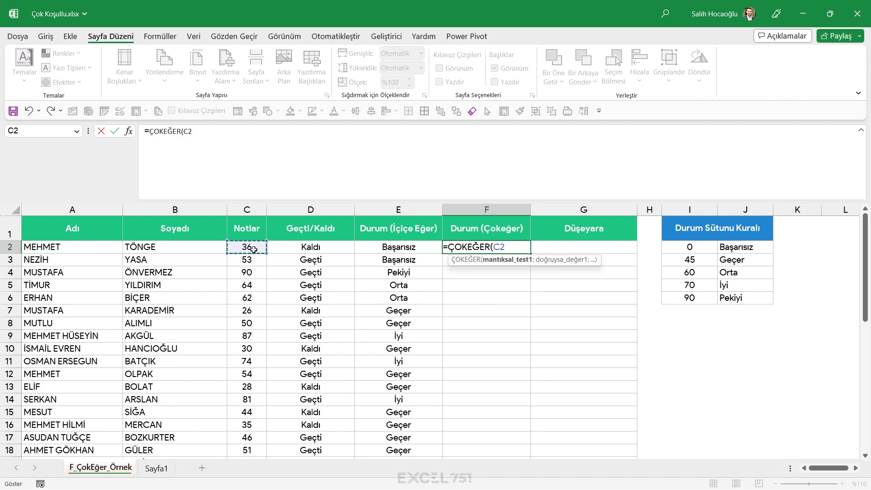
{"action": "type", "text": ">"}
{"action": "left_click", "coordinate": [697, 299]}
{"action": "key", "text": "F4"}
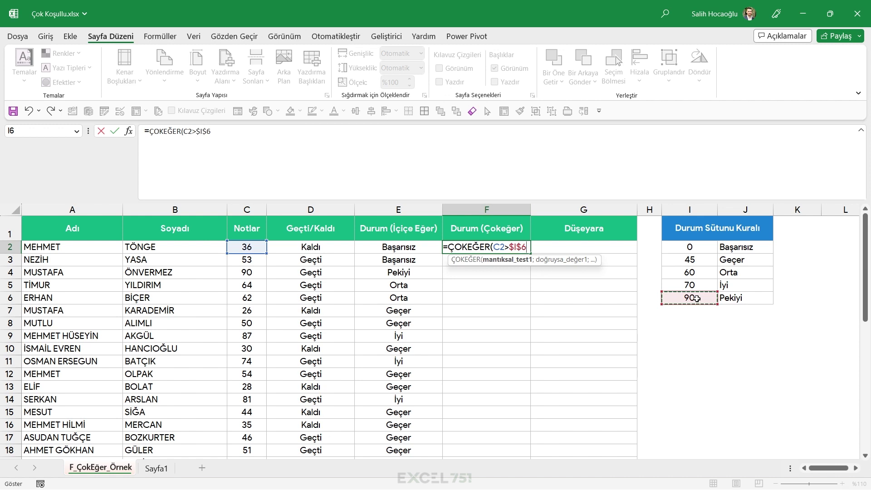
{"action": "type", "text": ";"}
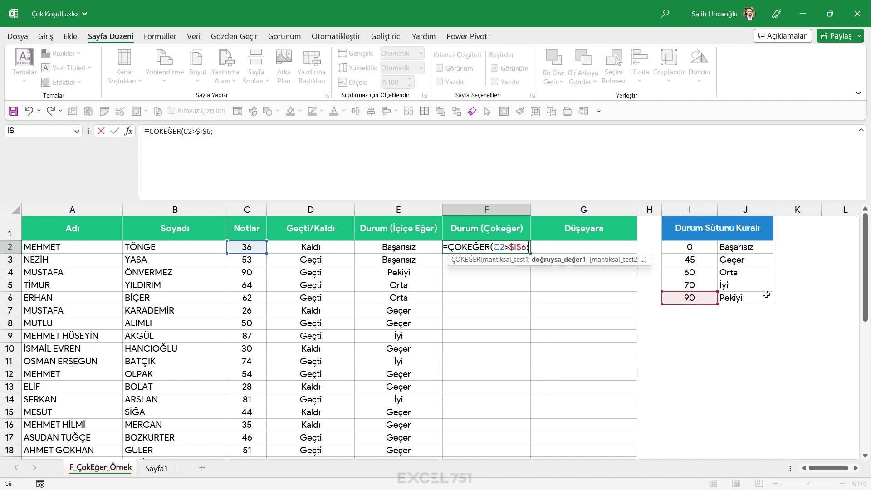
{"action": "left_click", "coordinate": [770, 298]}
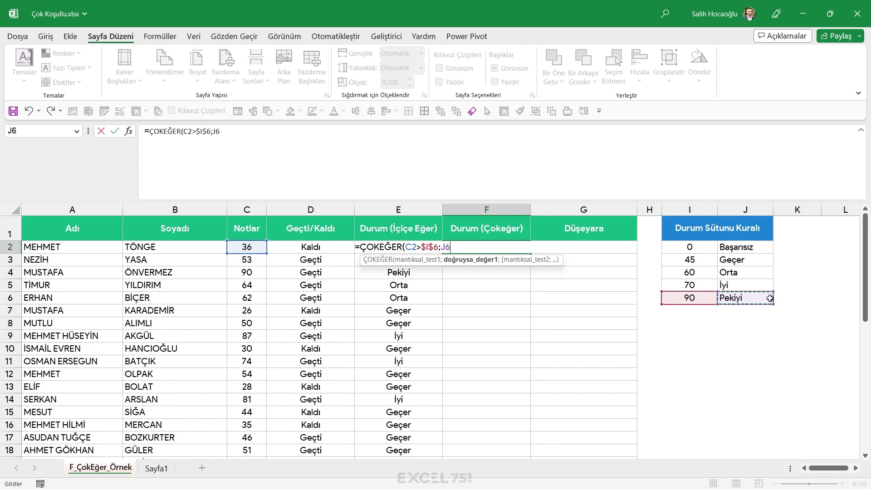
{"action": "key", "text": "F4"}
- Add a separator and try entering the unfinished formula, dismissing the too-few-arguments warnings
{"action": "left_click", "coordinate": [439, 170]}
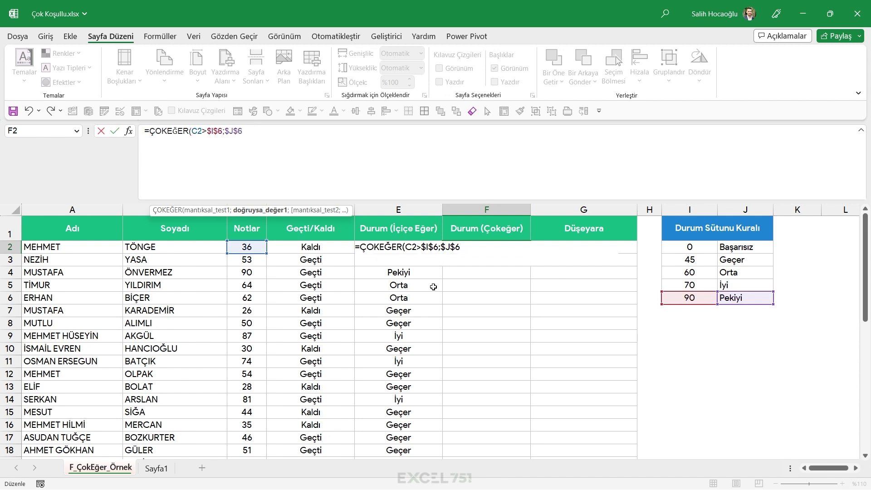
{"action": "type", "text": ";"}
{"action": "key", "text": "Return"}
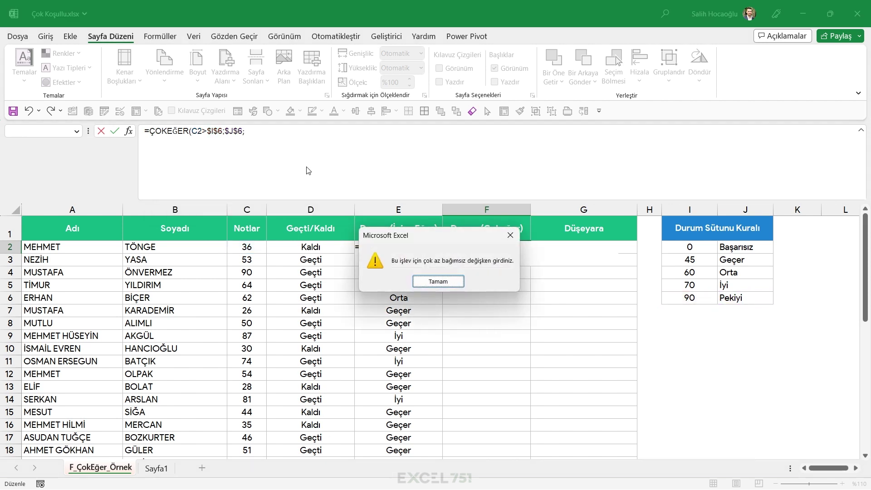
{"action": "key", "text": "Return"}
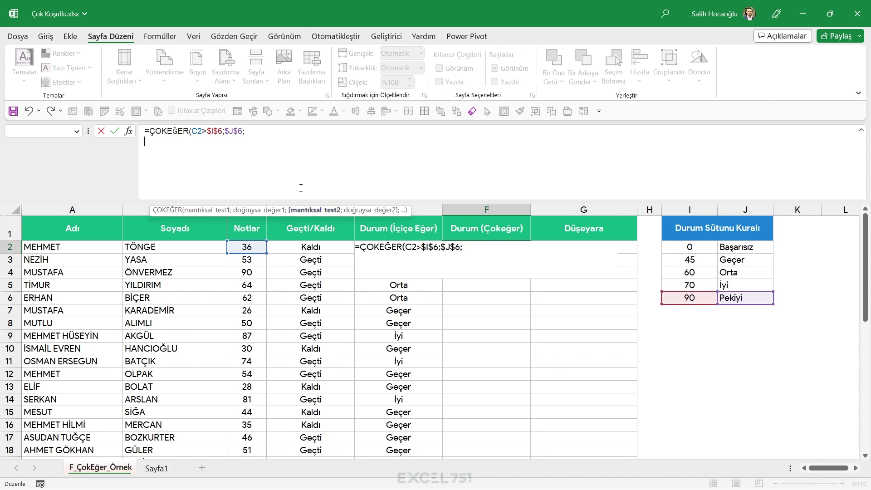
{"action": "key", "text": "Return"}
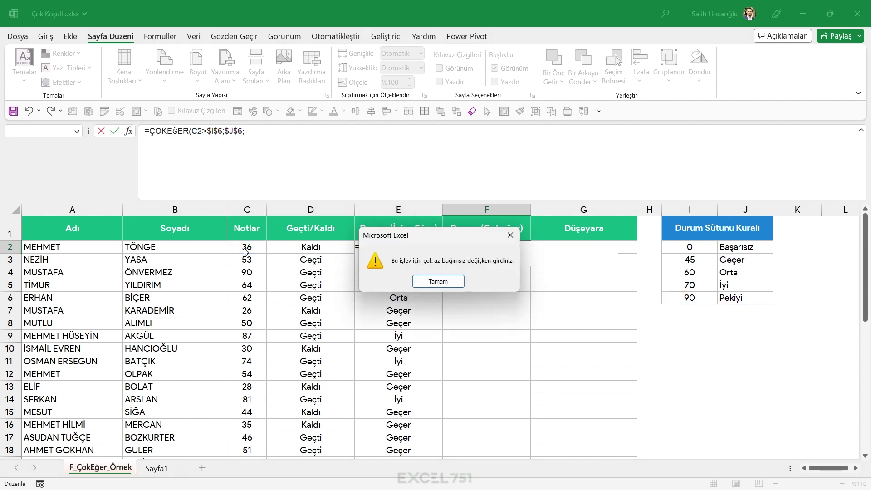
{"action": "key", "text": "Return"}
- Add the test/label pairs C2>I5 → J5 (İyi) and C2>I4 → J4 (Orta)
{"action": "left_click", "coordinate": [689, 285]}
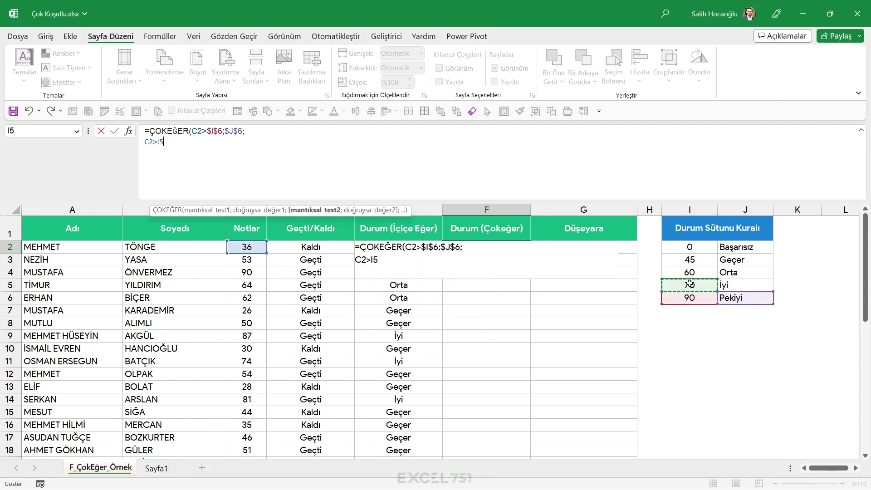
{"action": "type", "text": ";"}
{"action": "left_click", "coordinate": [744, 285]}
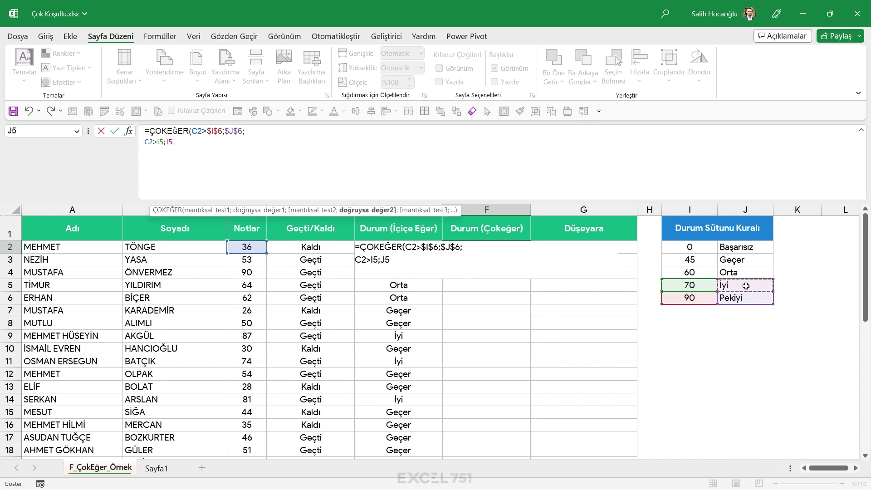
{"action": "type", "text": ";"}
{"action": "key", "text": "alt+Return"}
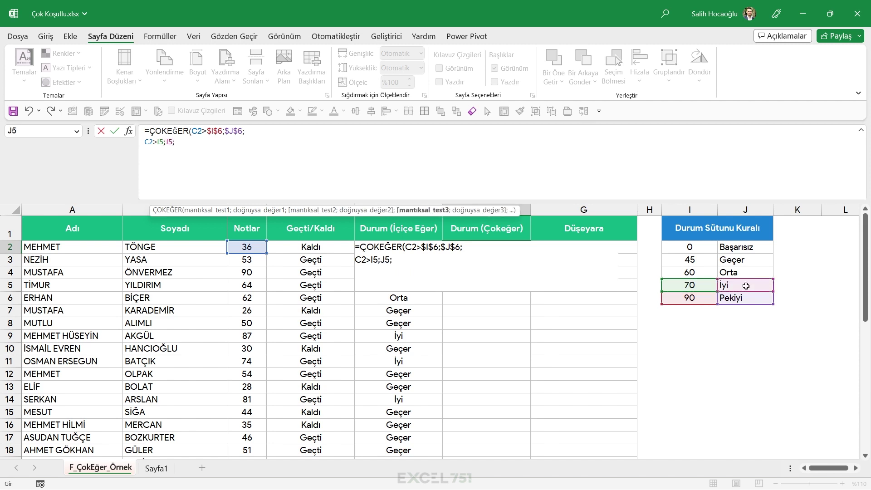
{"action": "left_click", "coordinate": [254, 248]}
{"action": "key", "text": "Return"}
{"action": "left_click", "coordinate": [249, 246]}
{"action": "type", "text": ">"}
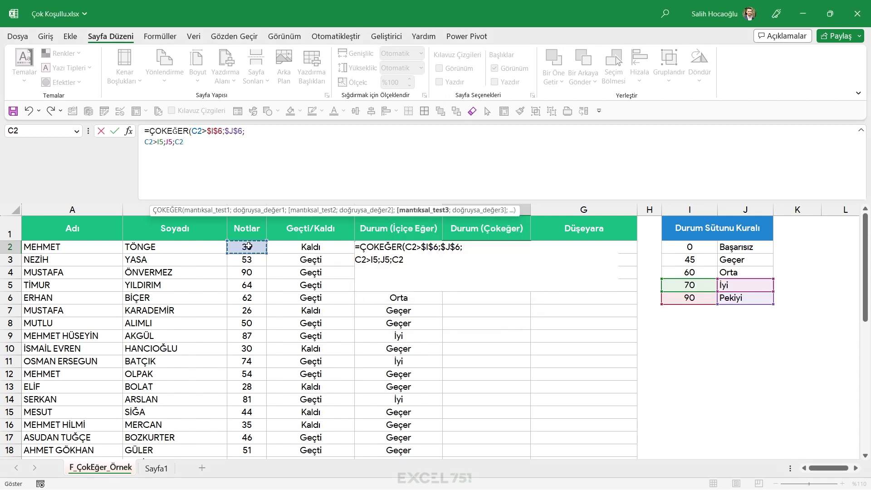
{"action": "left_click", "coordinate": [679, 271]}
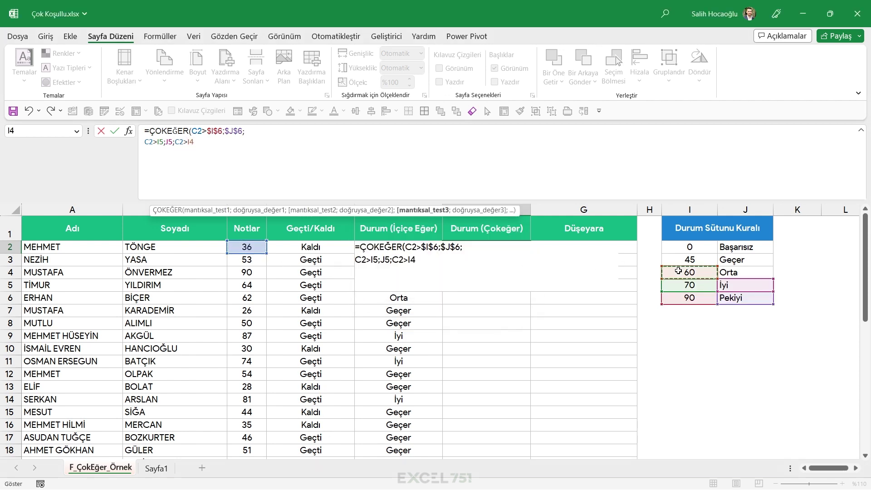
{"action": "type", "text": ";"}
{"action": "left_click", "coordinate": [746, 271]}
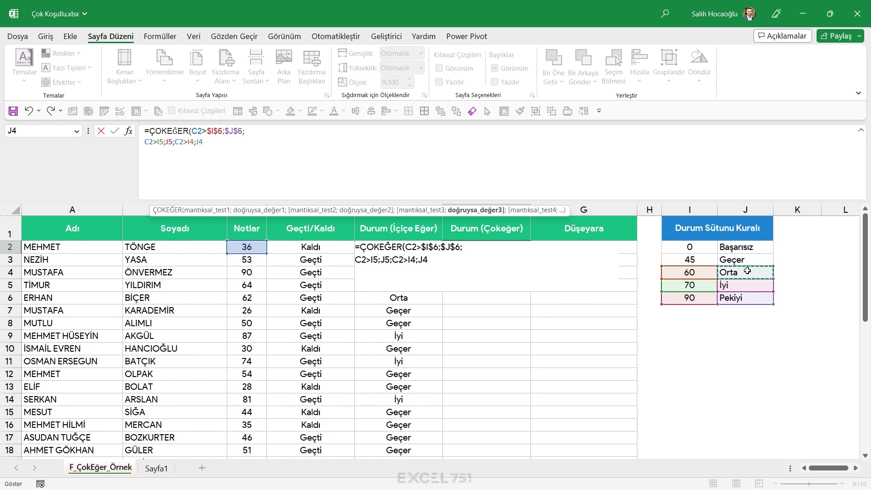
{"action": "type", "text": ";"}
- Add C2>I3 → J3 (Geçer) and C2>I2 → J2 (Başarısız), then close the parenthesis
{"action": "left_click", "coordinate": [247, 246]}
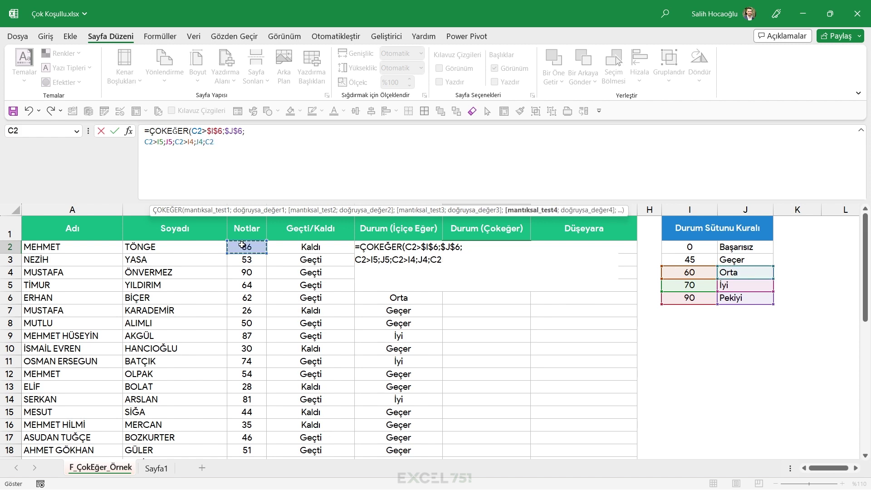
{"action": "type", "text": ">I3"}
{"action": "left_click", "coordinate": [669, 258]}
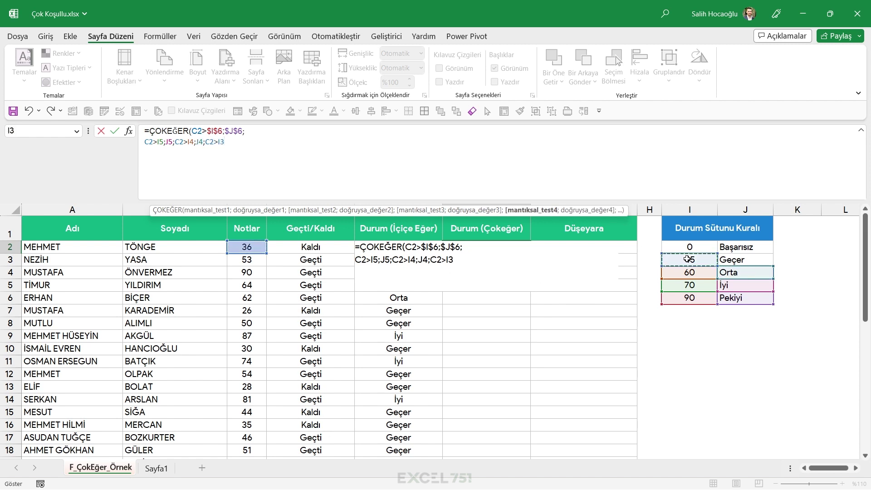
{"action": "type", "text": ";"}
{"action": "left_click", "coordinate": [728, 260]}
{"action": "type", "text": ";J3;"}
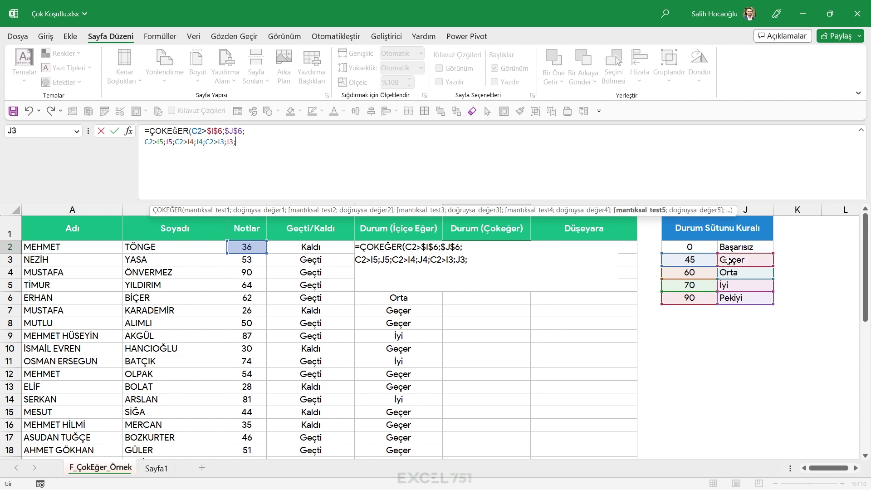
{"action": "left_click", "coordinate": [246, 246]}
{"action": "type", "text": ">"}
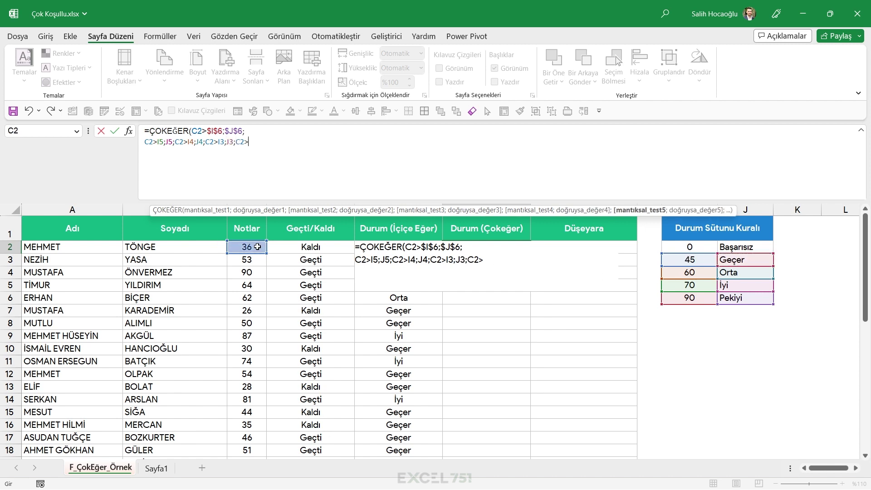
{"action": "left_click", "coordinate": [676, 246]}
{"action": "type", "text": ";"}
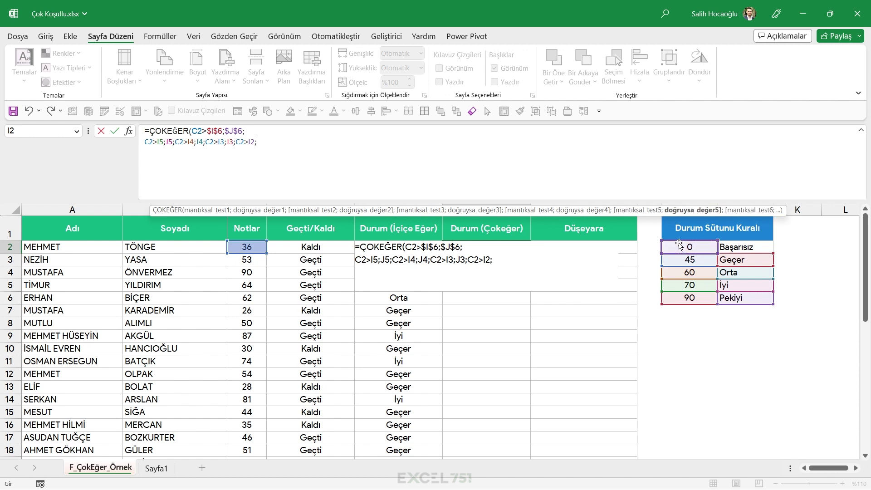
{"action": "left_click", "coordinate": [747, 247]}
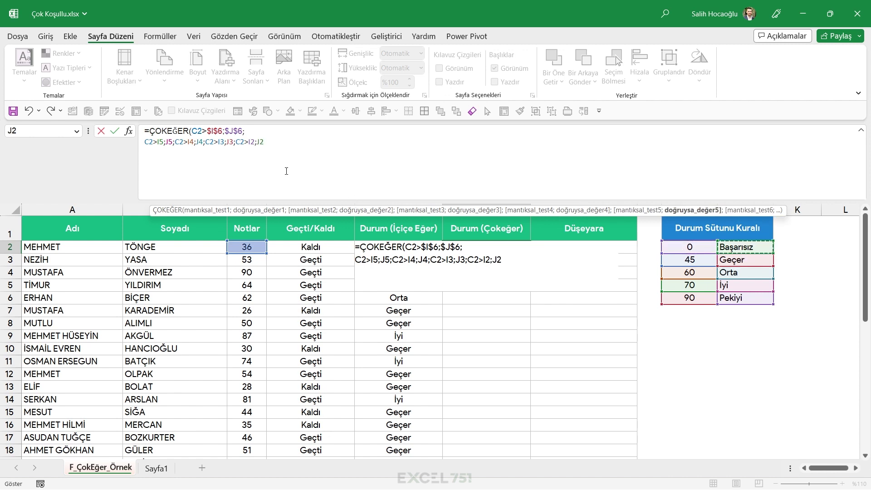
{"action": "type", "text": ")"}
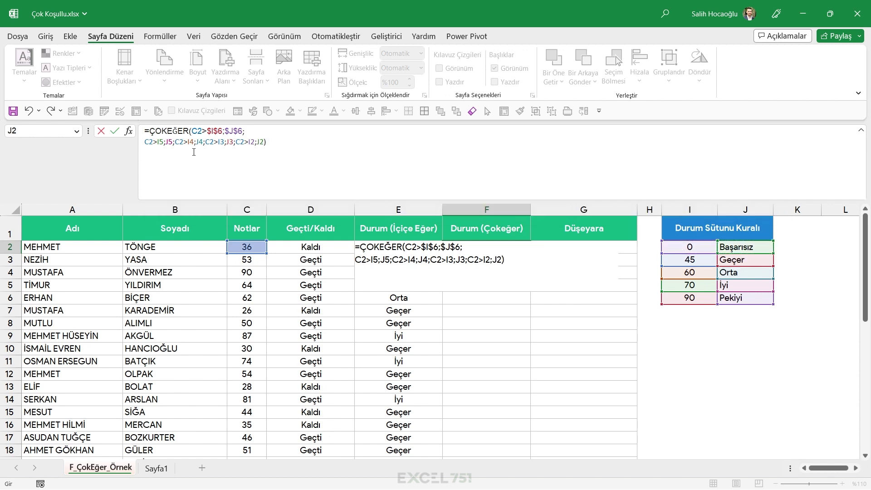
{"action": "left_click", "coordinate": [195, 145]}
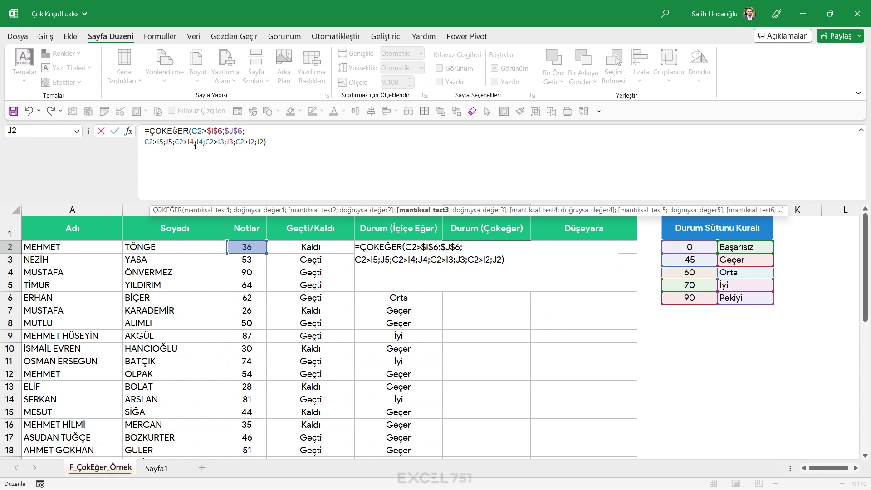
- Put each ÇOKEĞER condition in F2 on its own line in the formula bar
{"action": "key", "text": "alt+Return"}
{"action": "key", "text": "Right"}
{"action": "key", "text": "Right"}
{"action": "key", "text": "Right"}
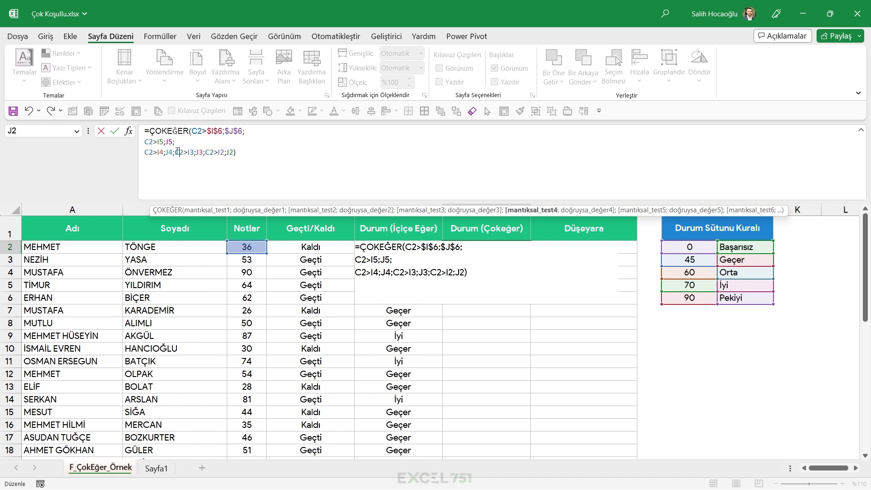
{"action": "key", "text": "Right"}
{"action": "key", "text": "Right"}
{"action": "key", "text": "Right"}
{"action": "key", "text": "alt+Return"}
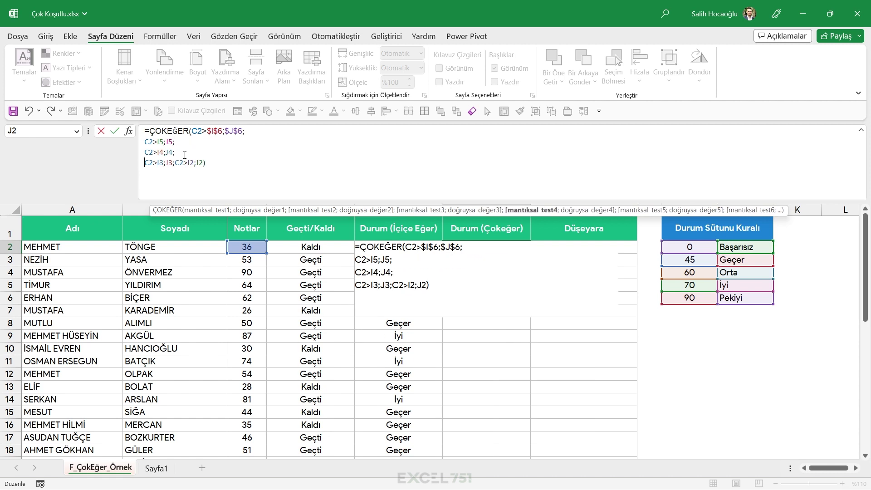
{"action": "left_click", "coordinate": [177, 163]}
{"action": "key", "text": "alt+Return"}
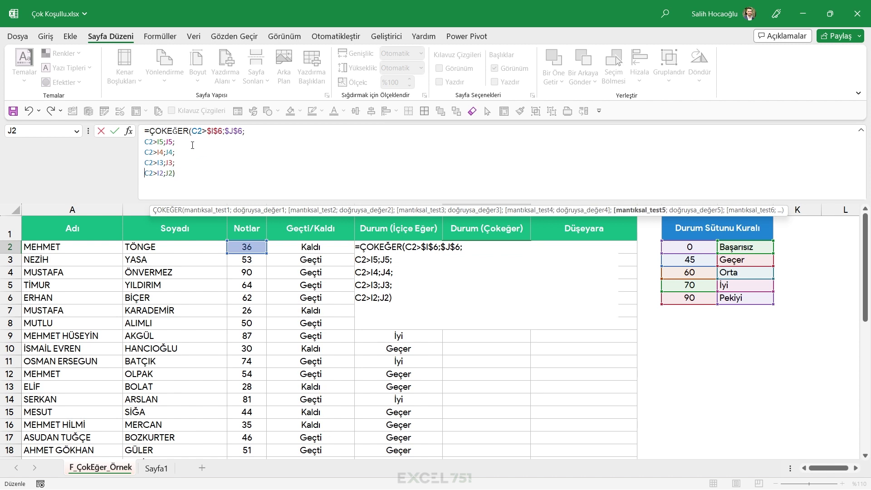
{"action": "left_click", "coordinate": [194, 131]}
{"action": "key", "text": "alt+Return"}
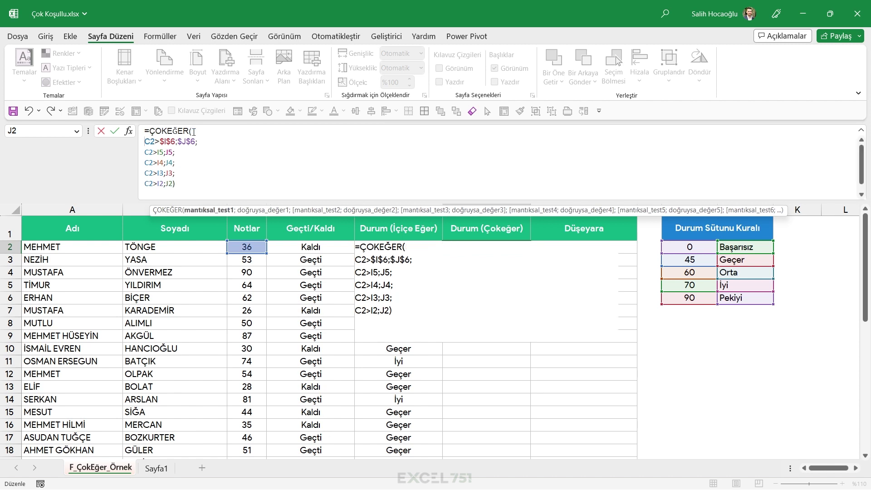
- Make the I and J threshold references absolute and enter the formula, showing Başarısız
{"action": "mouse_move", "coordinate": [161, 153]}
{"action": "left_mouse_down"}
{"action": "mouse_move", "coordinate": [174, 162]}
{"action": "mouse_move", "coordinate": [162, 184]}
{"action": "left_mouse_up"}
{"action": "key", "text": "F4"}
{"action": "key", "text": "F4"}
{"action": "key", "text": "F4"}
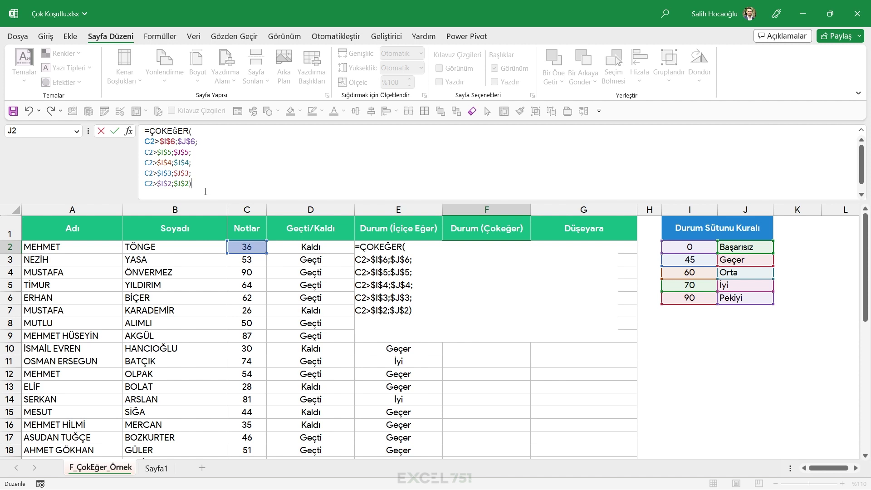
{"action": "left_click_drag", "start_coordinate": [200, 145], "coordinate": [157, 144]}
{"action": "mouse_move", "coordinate": [191, 152]}
{"action": "left_mouse_down"}
{"action": "mouse_move", "coordinate": [145, 152]}
{"action": "mouse_move", "coordinate": [144, 172]}
{"action": "left_mouse_up"}
{"action": "left_click_drag", "start_coordinate": [198, 181], "coordinate": [126, 177]}
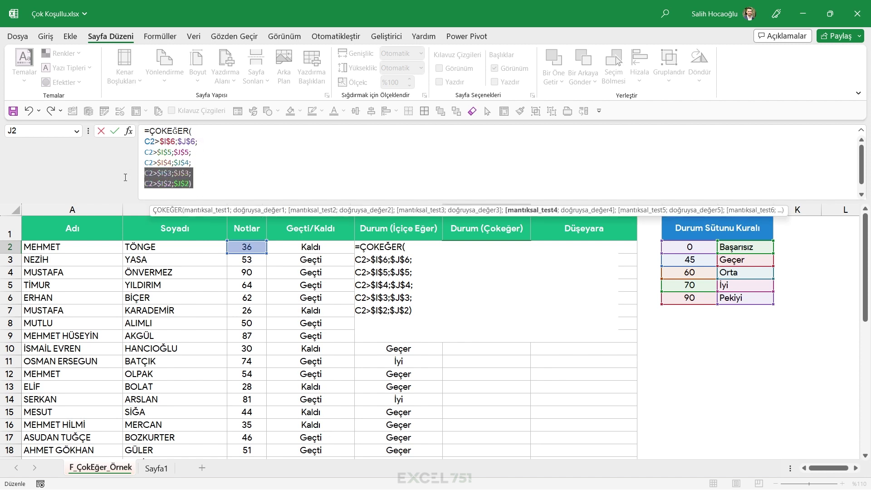
{"action": "mouse_move", "coordinate": [198, 141]}
{"action": "left_mouse_down"}
{"action": "mouse_move", "coordinate": [145, 142]}
{"action": "mouse_move", "coordinate": [198, 156]}
{"action": "left_mouse_up"}
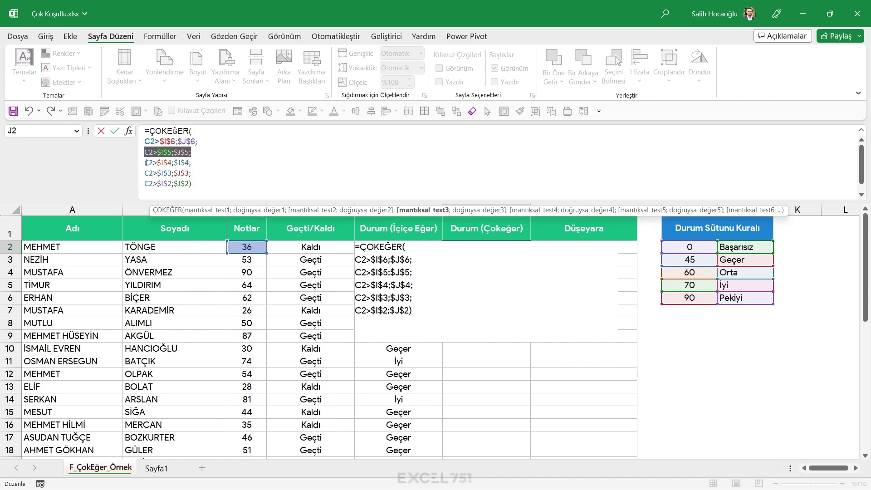
{"action": "mouse_move", "coordinate": [146, 163]}
{"action": "left_mouse_down"}
{"action": "mouse_move", "coordinate": [192, 162]}
{"action": "mouse_move", "coordinate": [181, 173]}
{"action": "mouse_move", "coordinate": [191, 183]}
{"action": "left_mouse_up"}
{"action": "left_click", "coordinate": [486, 272]}
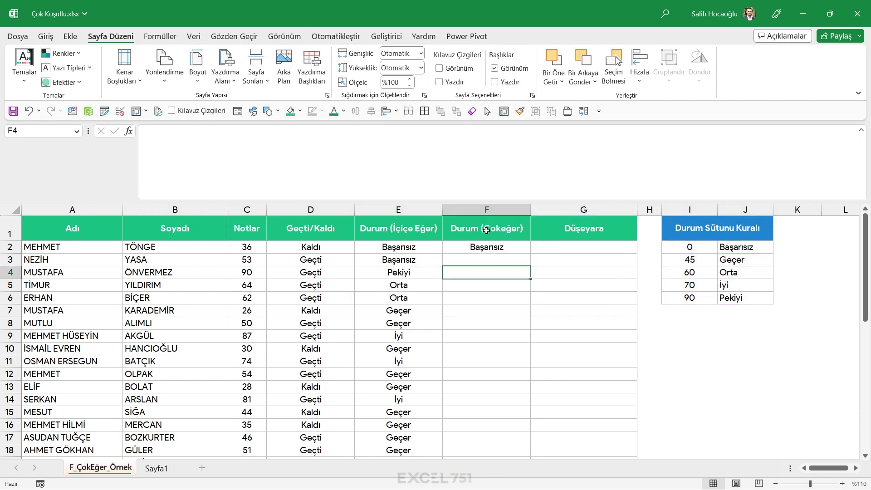
{"action": "left_click", "coordinate": [511, 251]}
{"action": "double_click", "coordinate": [530, 253]}
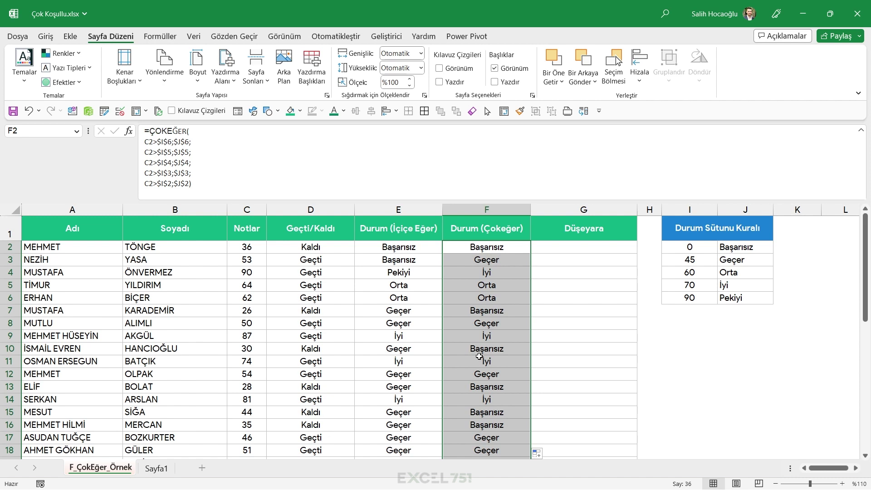
{"action": "left_click", "coordinate": [411, 248]}
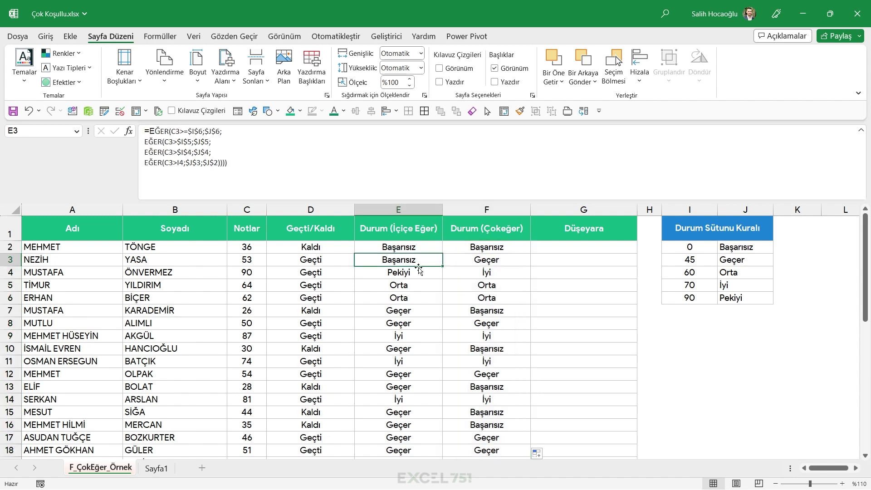
{"action": "left_click_drag", "start_coordinate": [417, 247], "coordinate": [418, 324]}
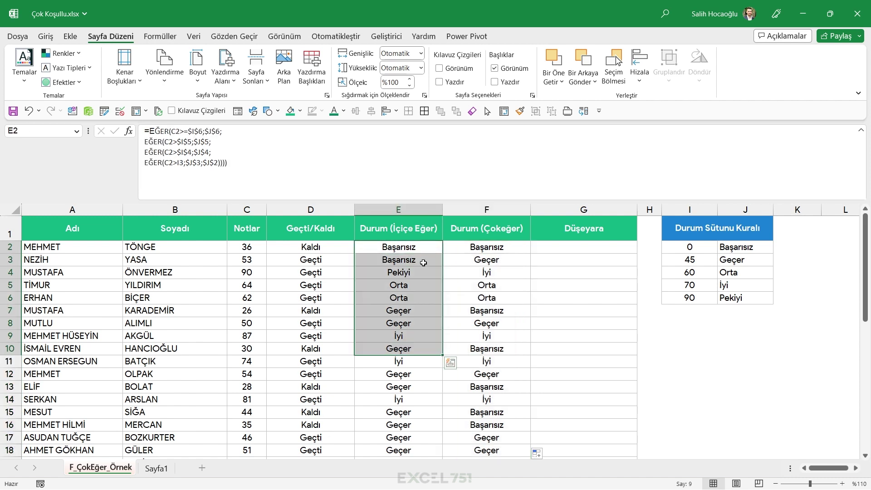
{"action": "left_click", "coordinate": [493, 259]}
{"action": "left_click", "coordinate": [410, 262]}
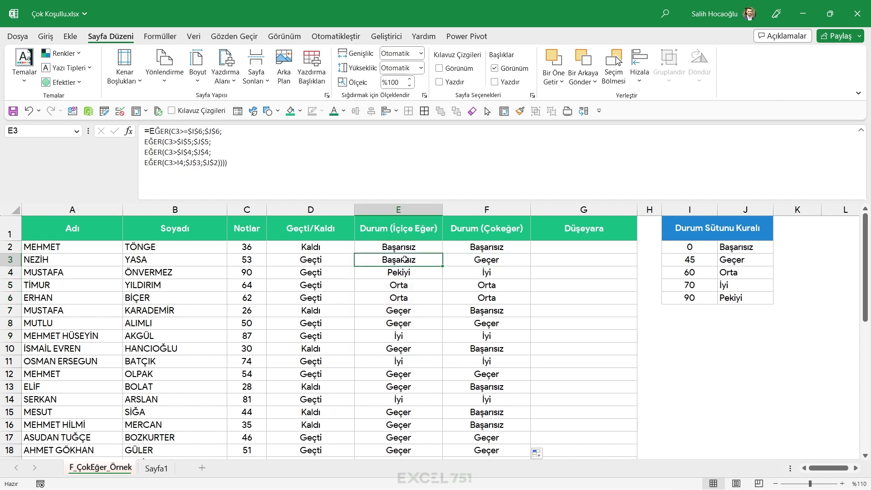
{"action": "left_click", "coordinate": [400, 273]}
{"action": "left_click", "coordinate": [473, 278]}
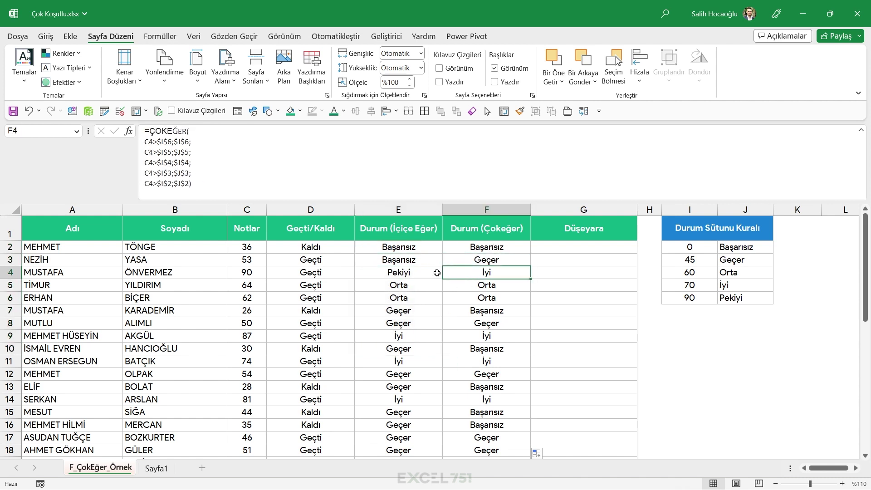
- Make E2's I3 reference absolute ($I$3) and refill the formula down column E
{"action": "double_click", "coordinate": [391, 247]}
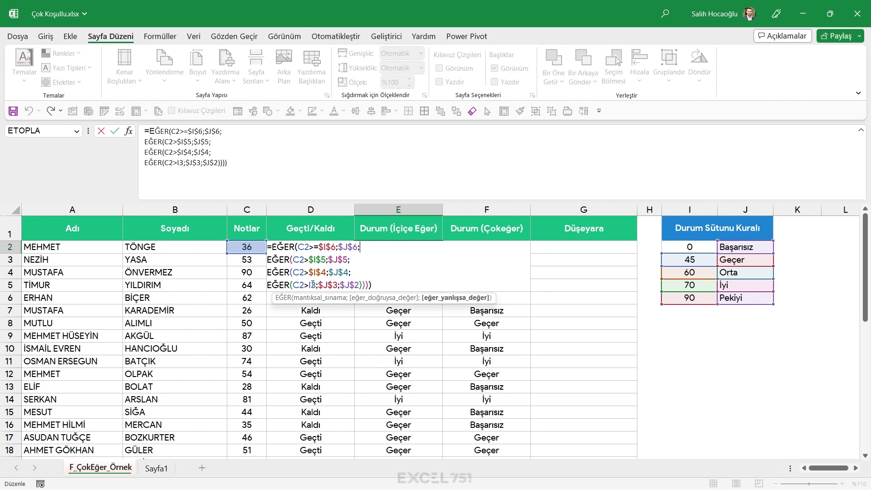
{"action": "left_click", "coordinate": [313, 285]}
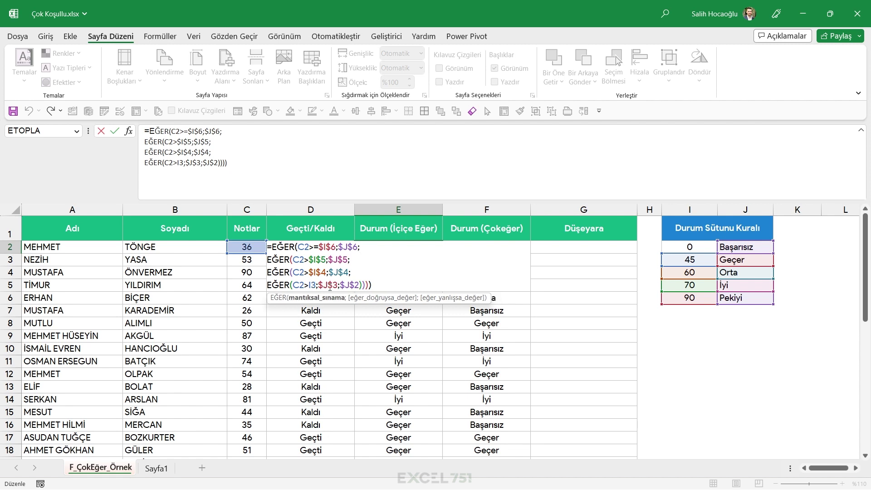
{"action": "key", "text": "F4"}
{"action": "key", "text": "ctrl+Return"}
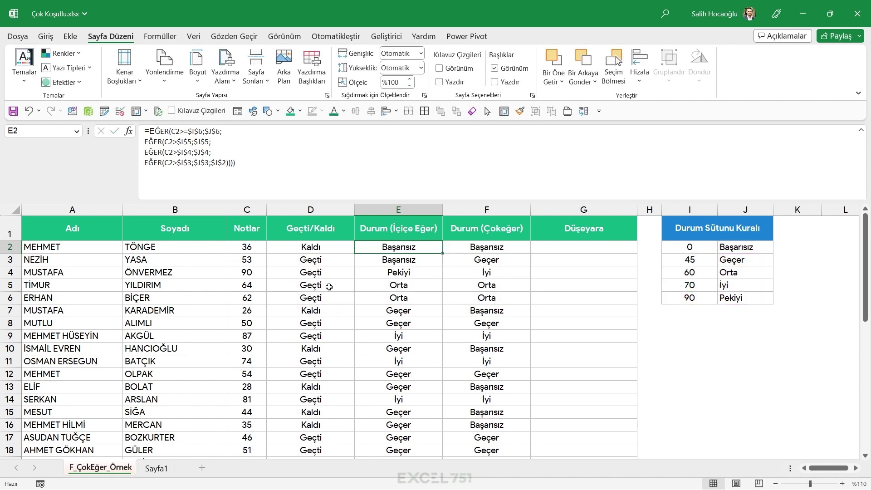
{"action": "double_click", "coordinate": [443, 253]}
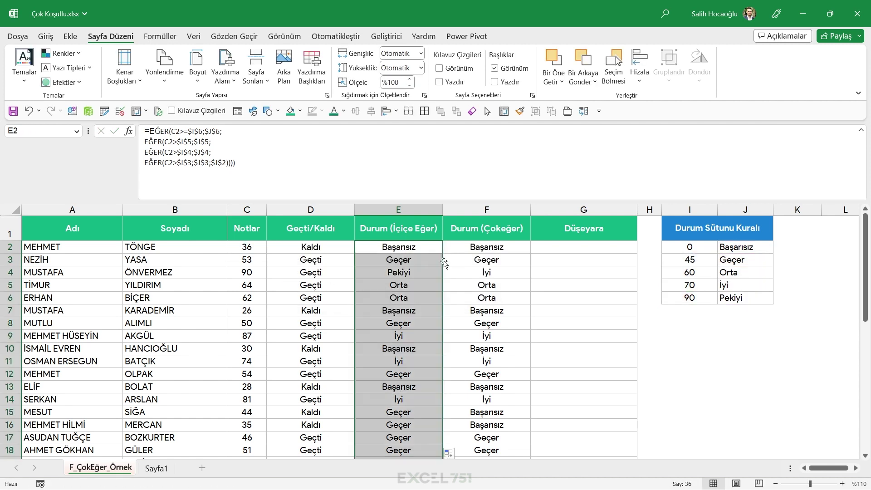
- Change E2's top threshold test from >= to > and refill column E
{"action": "double_click", "coordinate": [409, 248]}
{"action": "left_click", "coordinate": [320, 248]}
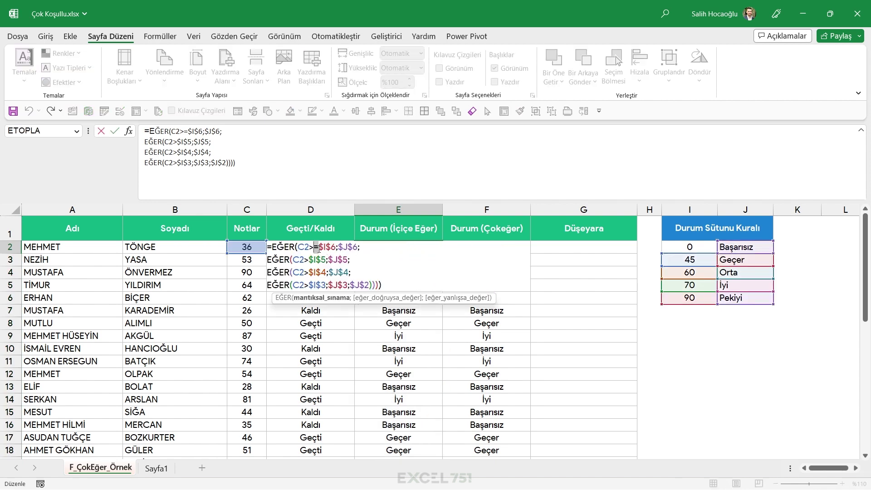
{"action": "key", "text": "BackSpace"}
{"action": "key", "text": "ctrl+Return"}
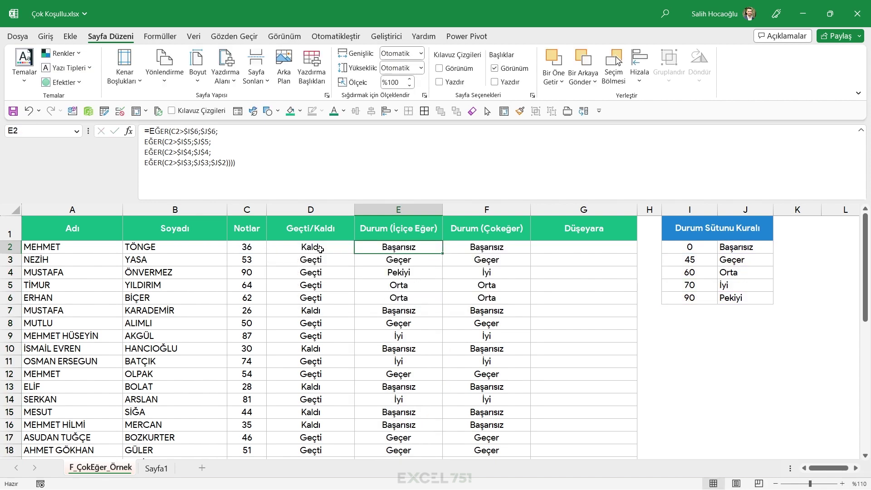
{"action": "double_click", "coordinate": [443, 253]}
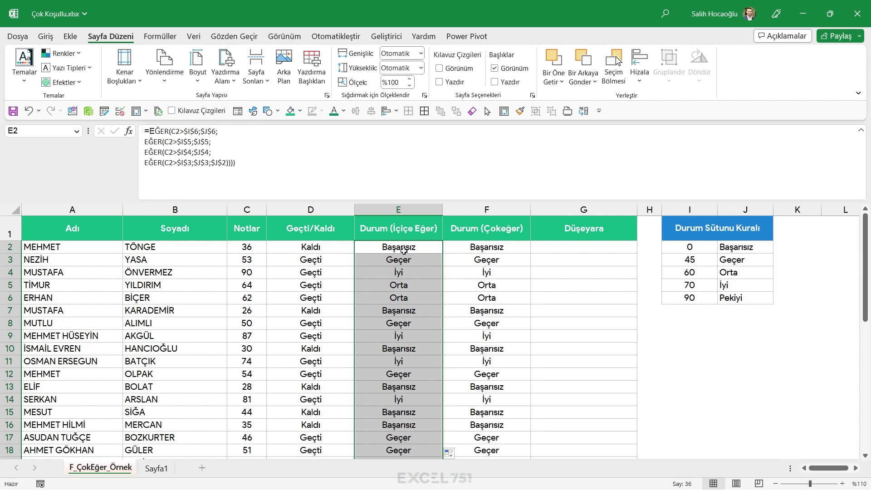
{"action": "left_click_drag", "start_coordinate": [404, 247], "coordinate": [487, 425]}
{"action": "scroll", "coordinate": [469, 357], "scroll_direction": "down", "scroll_amount": 3}
{"action": "scroll", "coordinate": [470, 357], "scroll_direction": "down", "scroll_amount": 2}
{"action": "scroll", "coordinate": [469, 356], "scroll_direction": "down", "scroll_amount": 2}
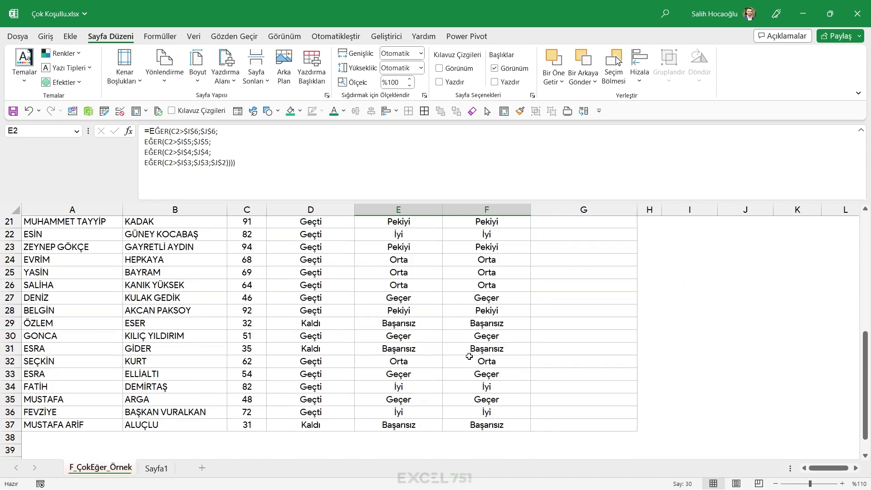
{"action": "scroll", "coordinate": [469, 357], "scroll_direction": "up", "scroll_amount": 7}
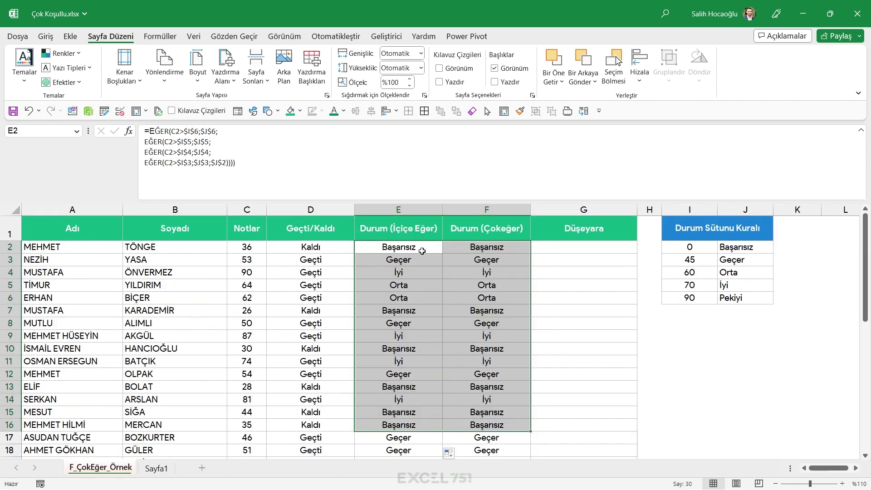
{"action": "left_click", "coordinate": [486, 247]}
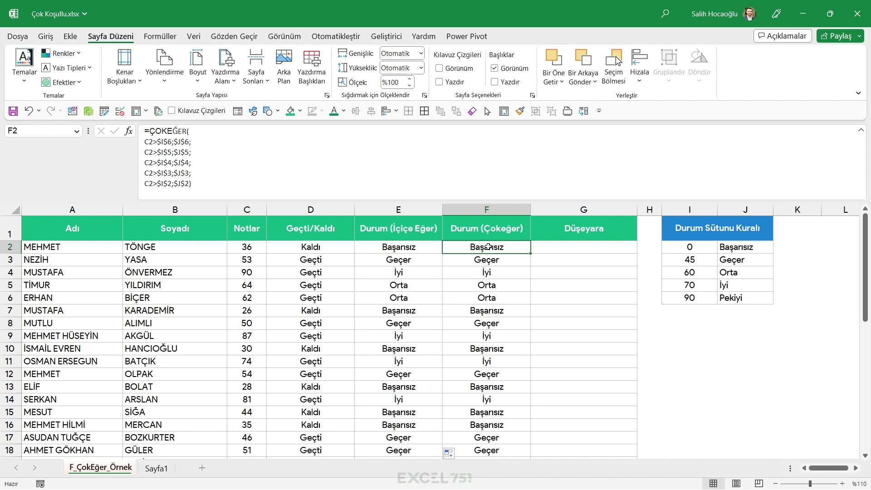
{"action": "double_click", "coordinate": [488, 247]}
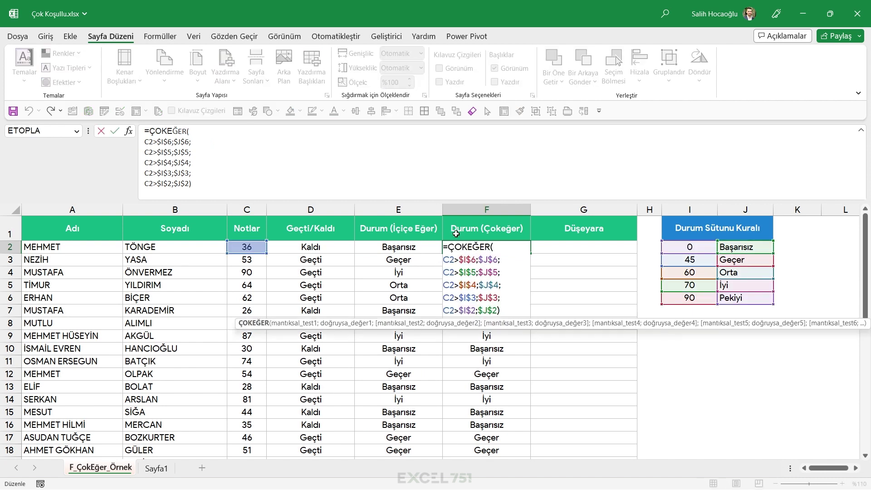
{"action": "left_click_drag", "start_coordinate": [500, 311], "coordinate": [444, 247]}
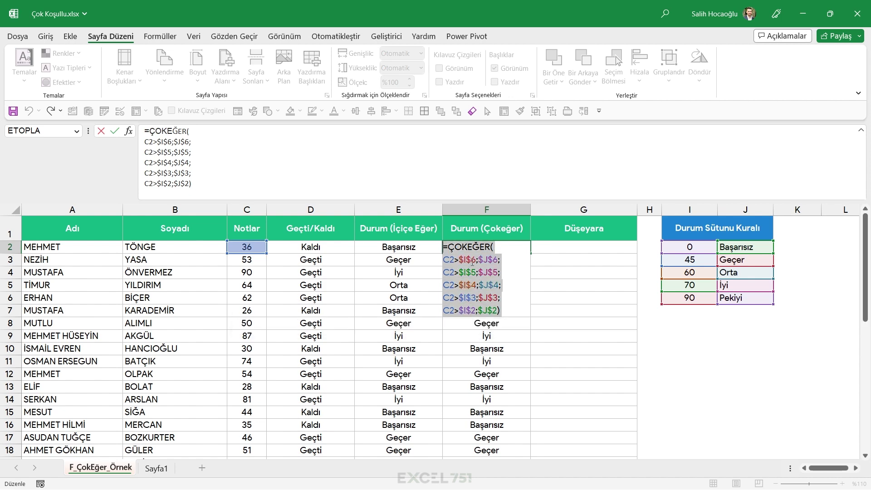
{"action": "key", "text": "Escape"}
{"action": "double_click", "coordinate": [415, 251]}
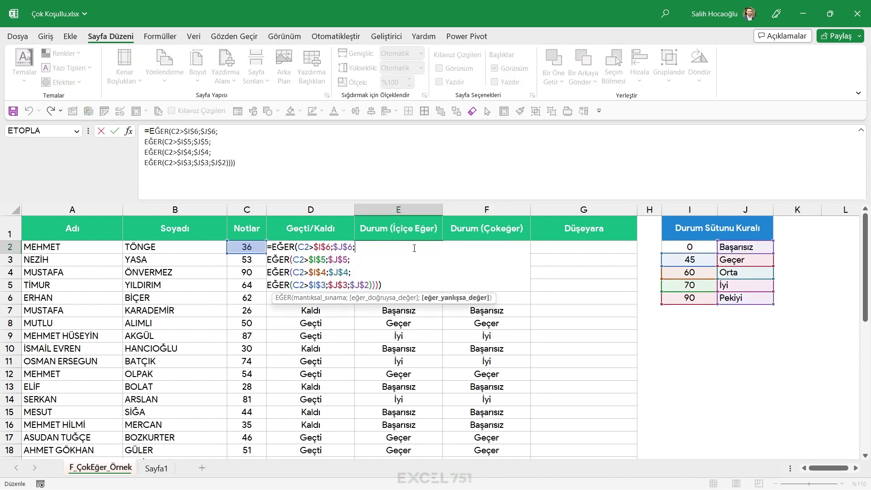
{"action": "left_click_drag", "start_coordinate": [406, 280], "coordinate": [318, 244]}
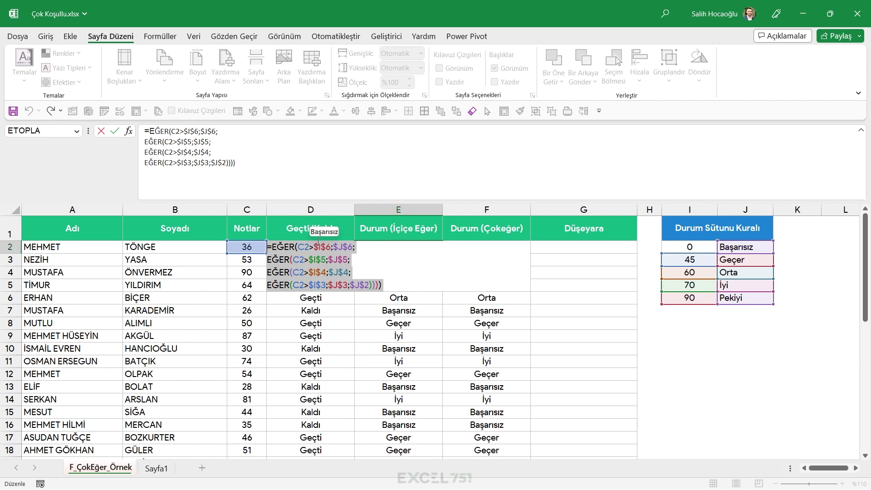
{"action": "left_click", "coordinate": [576, 249]}
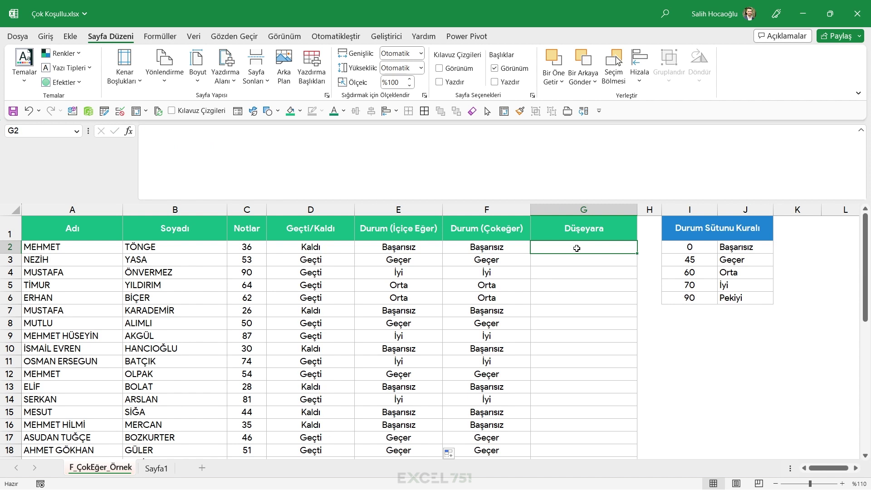
- Type =DÜŞEYARA(C2;$I$2:$J$6; in G2, locking the rule table range as absolute
{"action": "type", "text": "="}
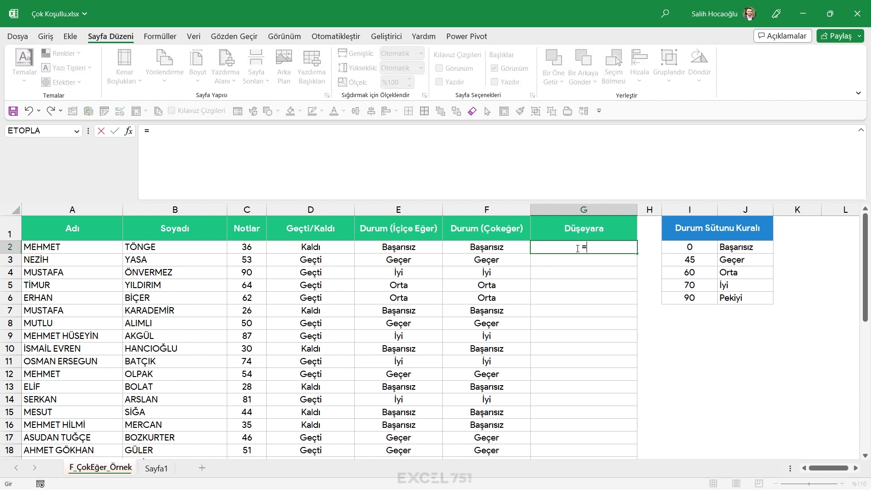
{"action": "type", "text": "DÜŞEYARA("}
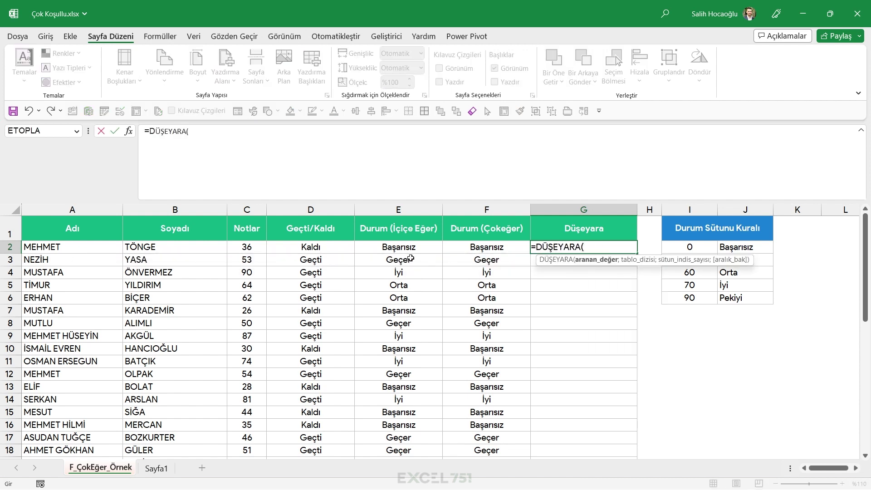
{"action": "left_click", "coordinate": [251, 246]}
{"action": "left_click_drag", "start_coordinate": [652, 263], "coordinate": [339, 324]}
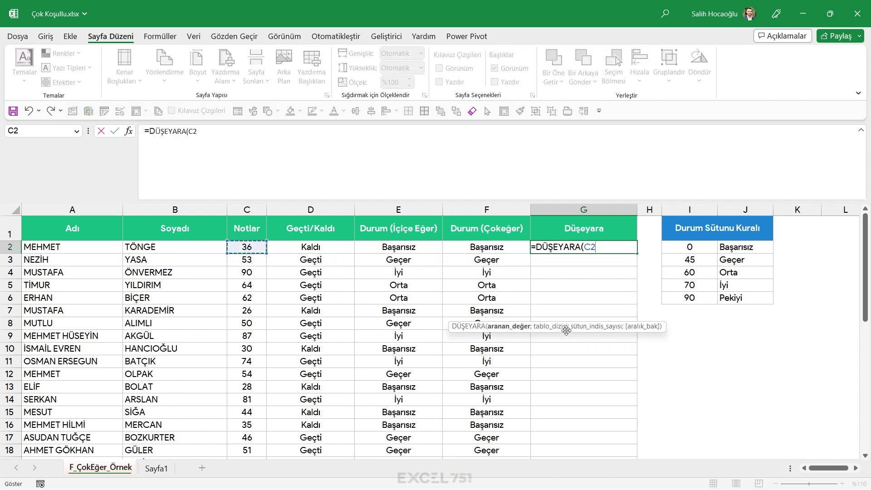
{"action": "type", "text": ";"}
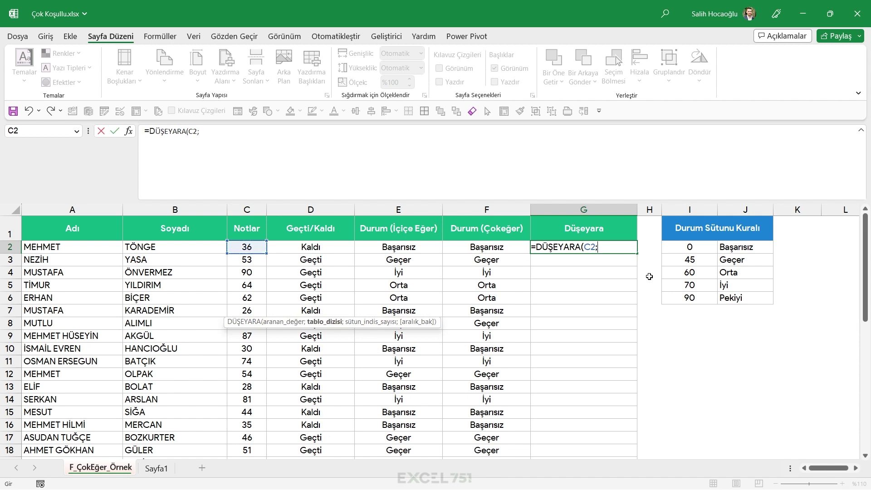
{"action": "left_click", "coordinate": [695, 253]}
{"action": "left_click_drag", "start_coordinate": [695, 253], "coordinate": [745, 297]}
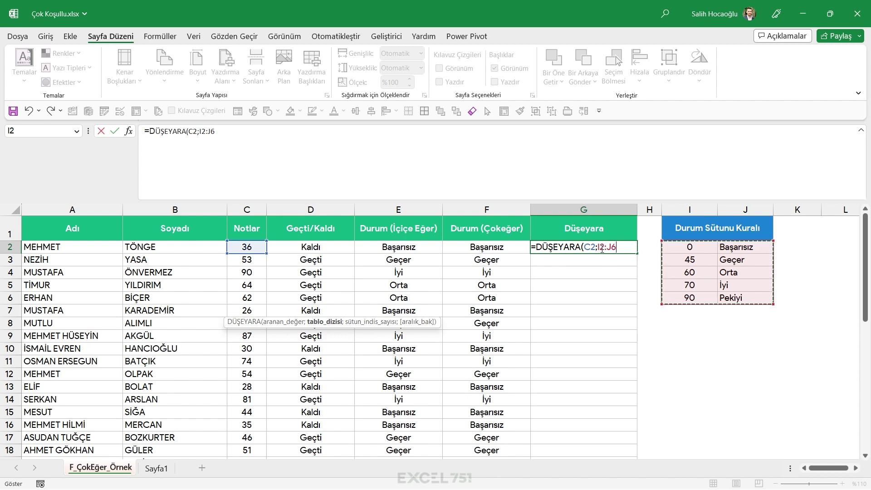
{"action": "left_click_drag", "start_coordinate": [598, 248], "coordinate": [621, 249]}
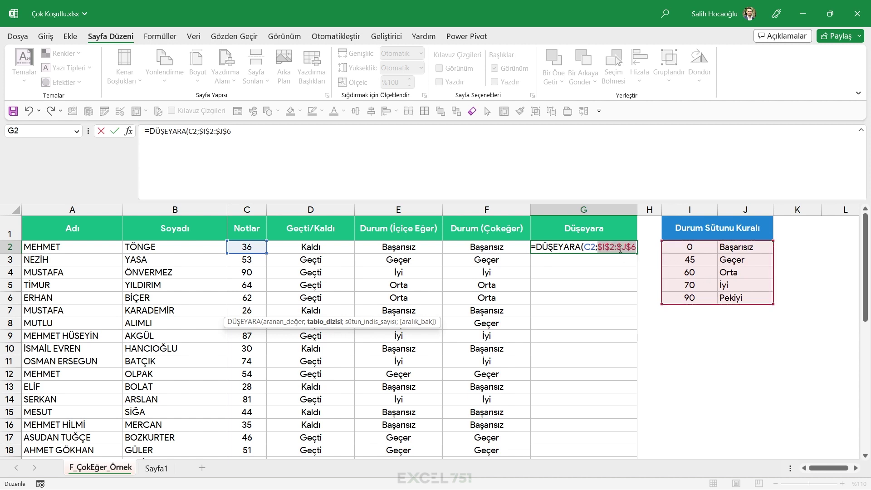
{"action": "key", "text": "F4"}
{"action": "type", "text": ";"}
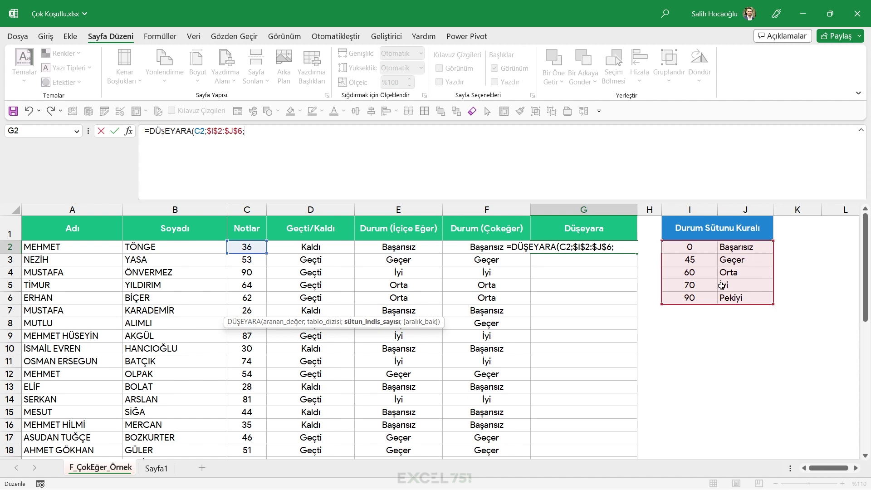
- Complete G2 as =DÜŞEYARA(C2;$I$2:$J$6;2;1), changing match type 0 to 1, returning Başarısız
{"action": "type", "text": "2"}
{"action": "type", "text": ";"}
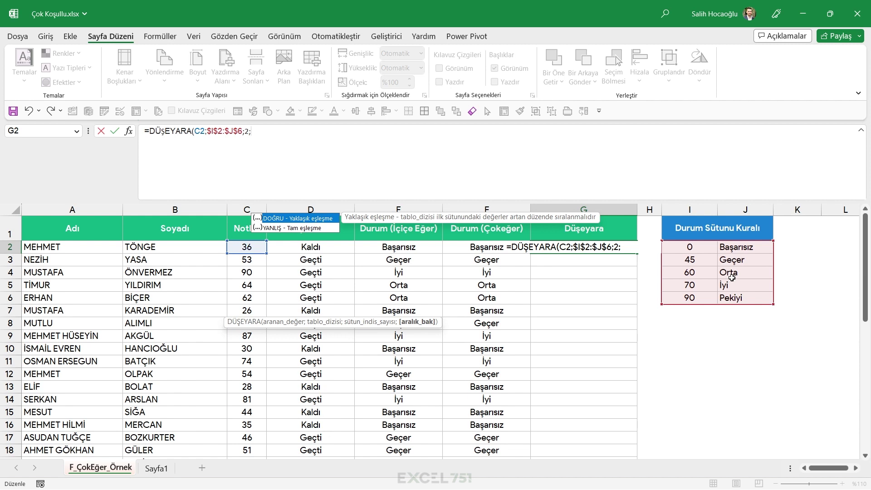
{"action": "type", "text": "0"}
{"action": "left_click", "coordinate": [636, 247]}
{"action": "key", "text": "shift+Left"}
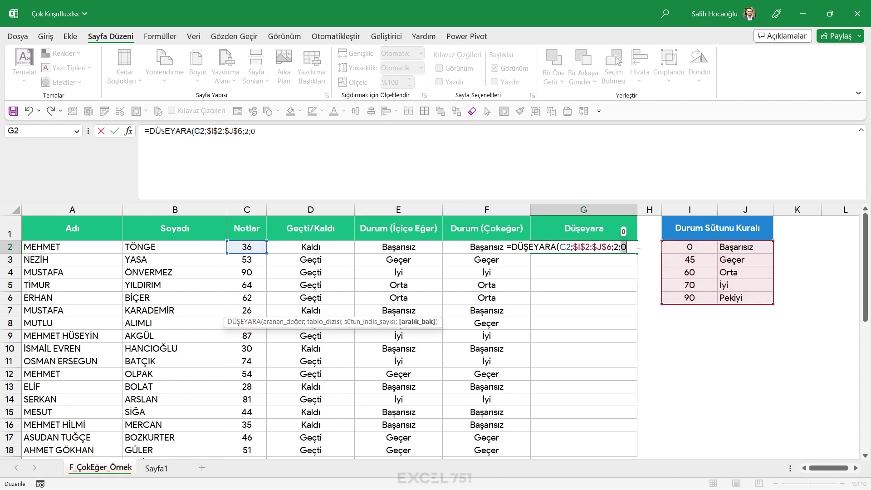
{"action": "type", "text": "1"}
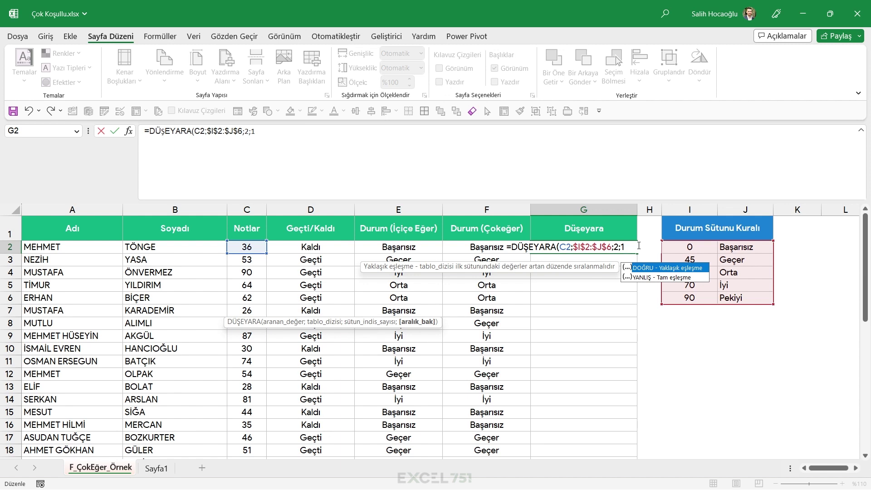
{"action": "type", "text": ")"}
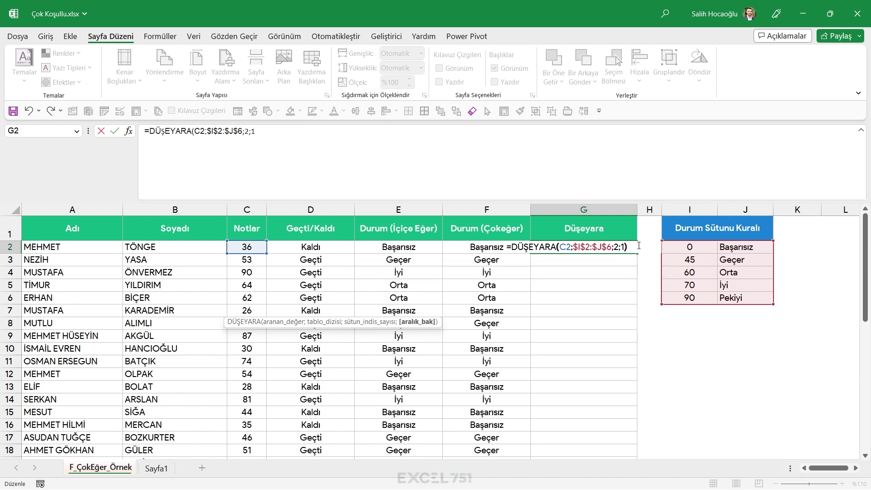
{"action": "key", "text": "Return"}
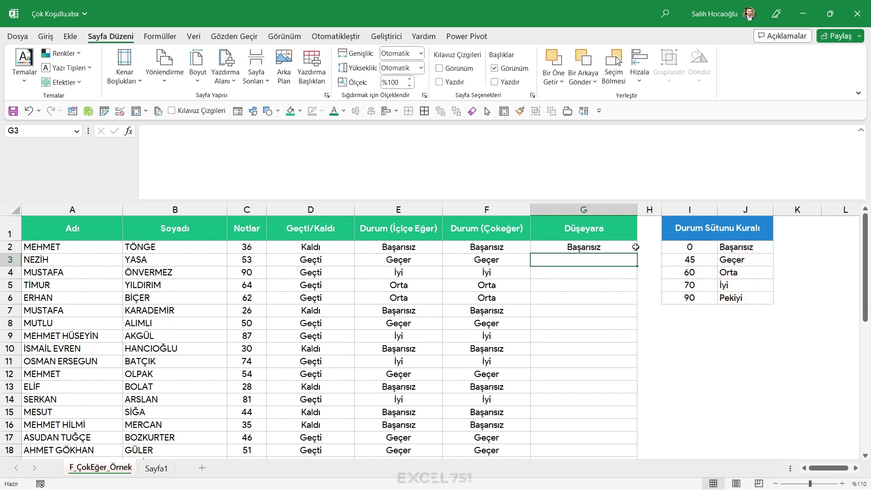
- Fill G2's lookup down the Düşeyara column and scroll through the results
{"action": "left_click", "coordinate": [594, 250]}
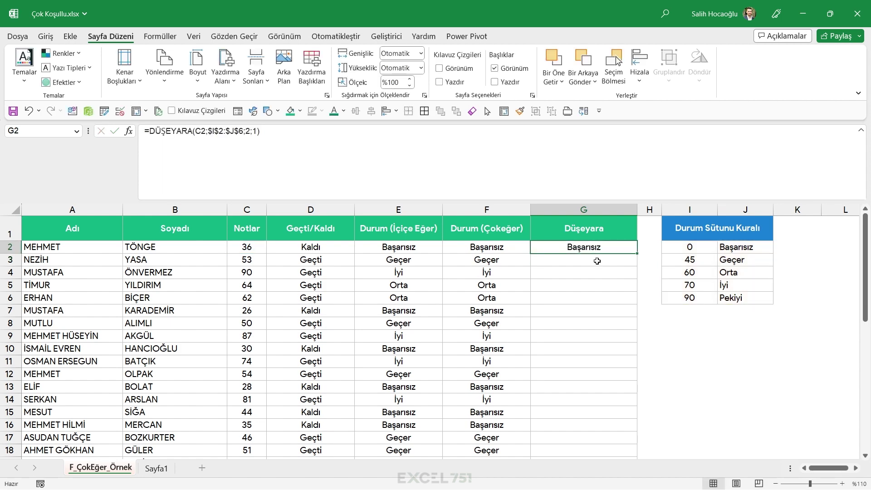
{"action": "double_click", "coordinate": [637, 253]}
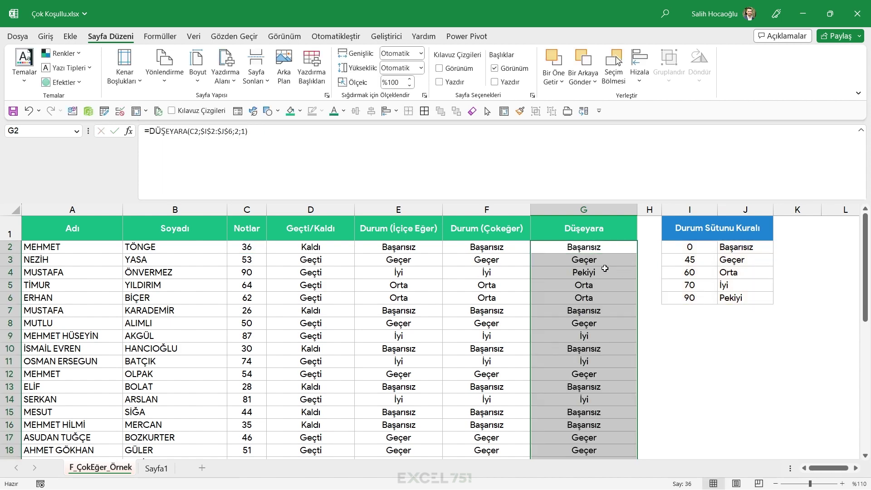
{"action": "scroll", "coordinate": [604, 269], "scroll_direction": "down", "scroll_amount": 3}
{"action": "scroll", "coordinate": [605, 268], "scroll_direction": "down", "scroll_amount": 3}
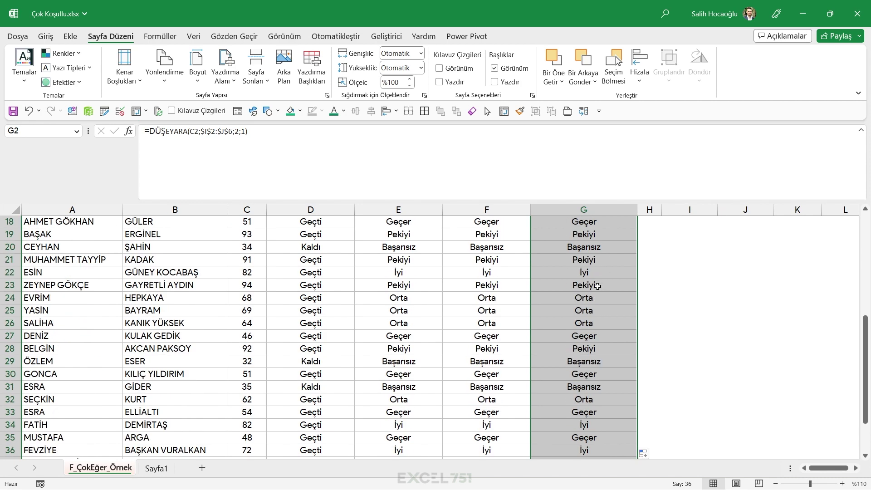
{"action": "scroll", "coordinate": [592, 340], "scroll_direction": "up", "scroll_amount": 5}
{"action": "scroll", "coordinate": [592, 340], "scroll_direction": "up", "scroll_amount": 1}
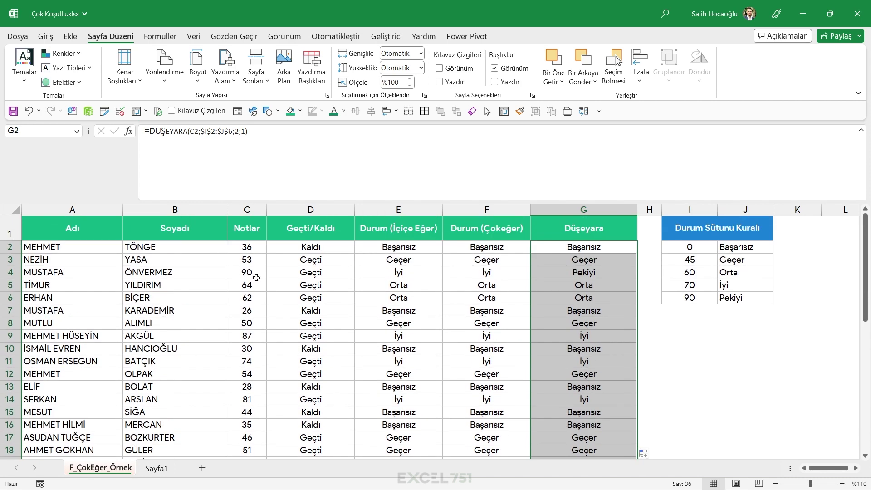
- Compare row 4's score of 90 across the status columns against the 90 threshold
{"action": "mouse_move", "coordinate": [241, 273]}
{"action": "left_mouse_down"}
{"action": "mouse_move", "coordinate": [585, 271]}
{"action": "mouse_move", "coordinate": [250, 274]}
{"action": "left_mouse_up"}
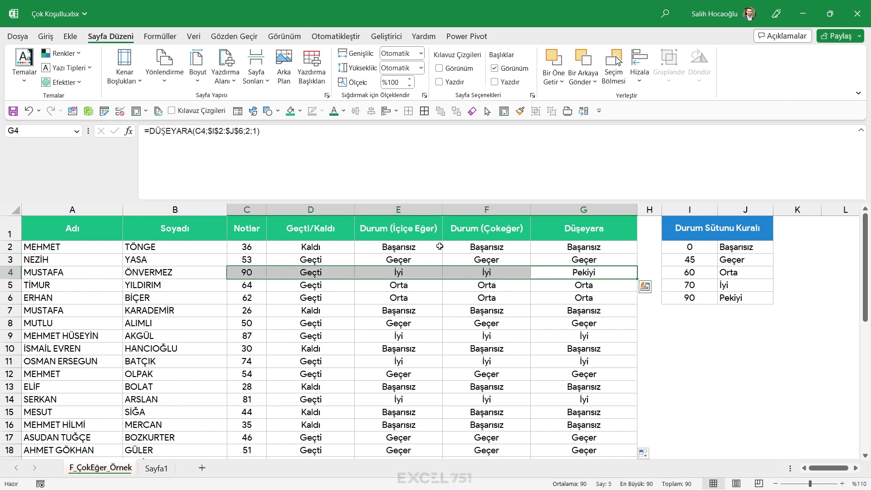
{"action": "left_click_drag", "start_coordinate": [583, 272], "coordinate": [195, 274]}
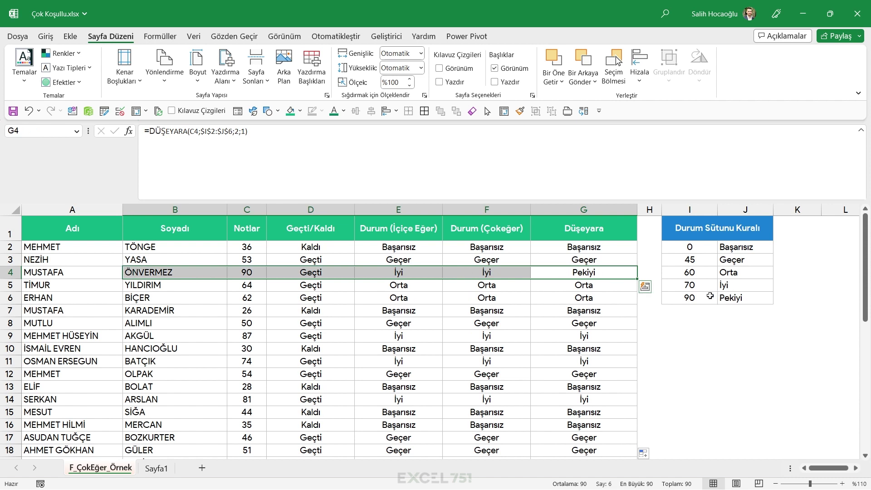
{"action": "left_click_drag", "start_coordinate": [693, 301], "coordinate": [698, 314]}
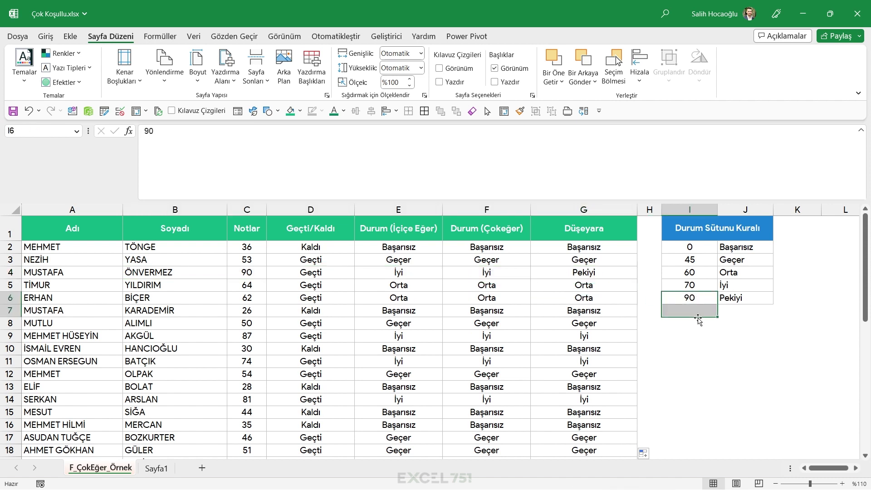
{"action": "left_click", "coordinate": [689, 298]}
- Change E2's nested IF comparison from C2> to C2>=
{"action": "left_click", "coordinate": [396, 248]}
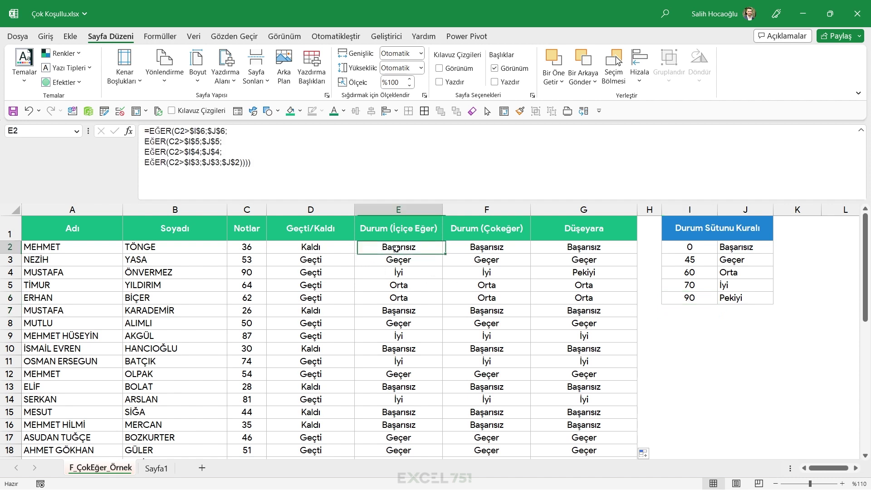
{"action": "double_click", "coordinate": [396, 248]}
{"action": "left_click", "coordinate": [320, 248]}
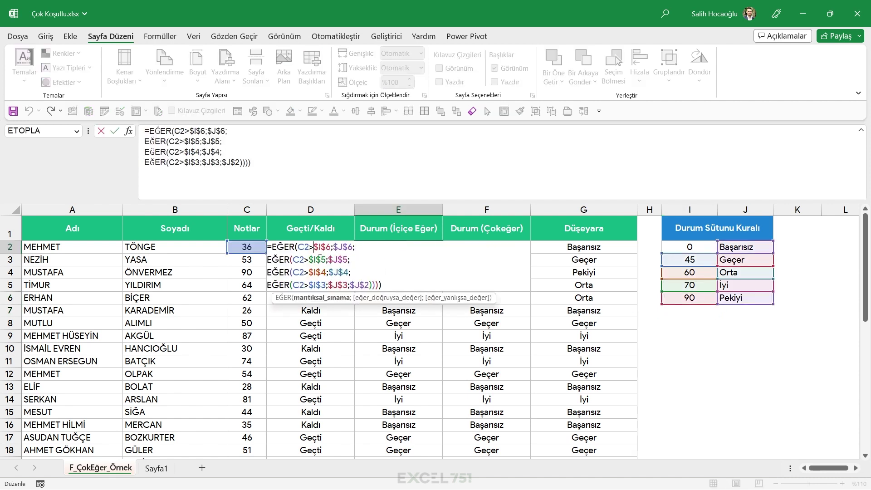
{"action": "type", "text": "=="}
{"action": "key", "text": "BackSpace"}
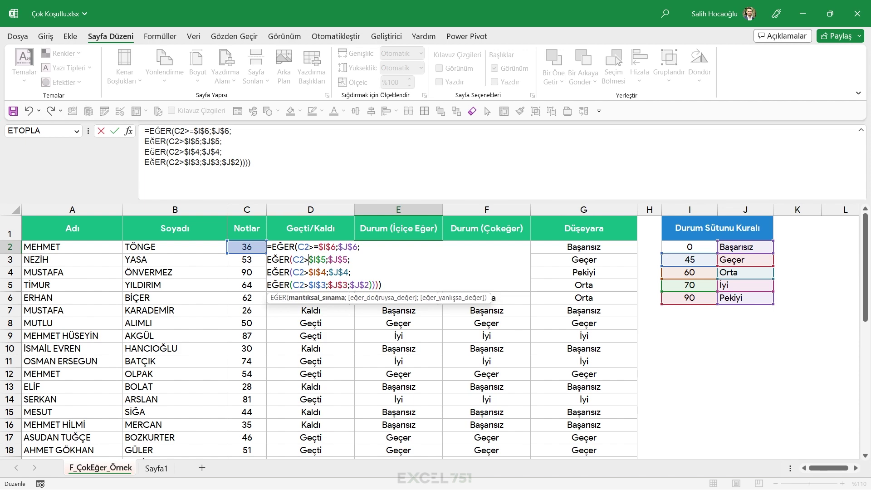
{"action": "type", "text": "="}
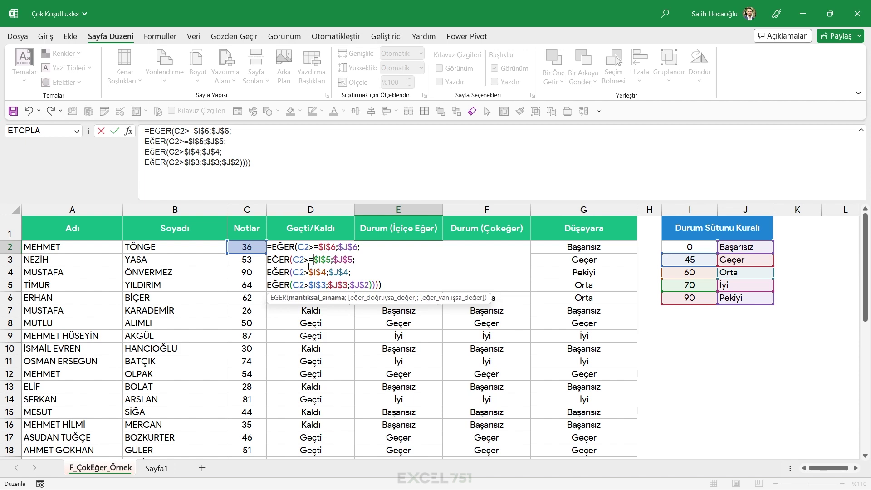
{"action": "type", "text": "="}
{"action": "key", "text": "Return"}
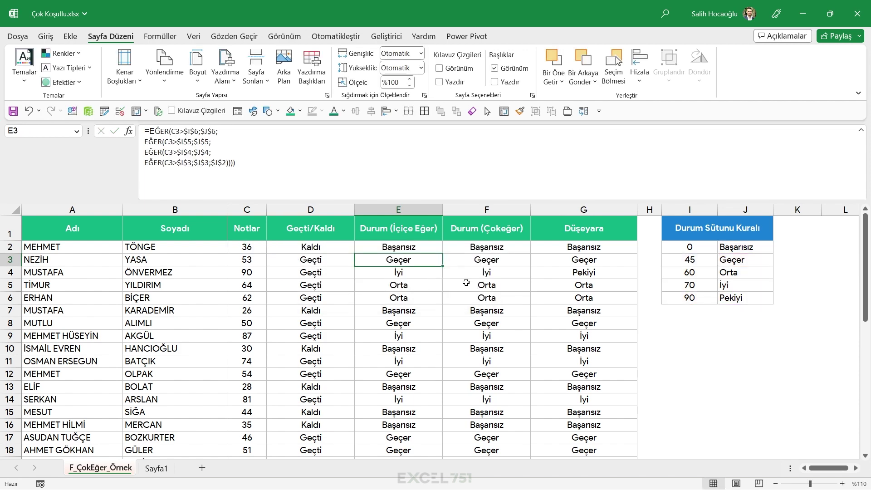
- Switch F2's ÇOKEĞER tests to >=, then fill E2:G2 down all student rows
{"action": "double_click", "coordinate": [474, 249]}
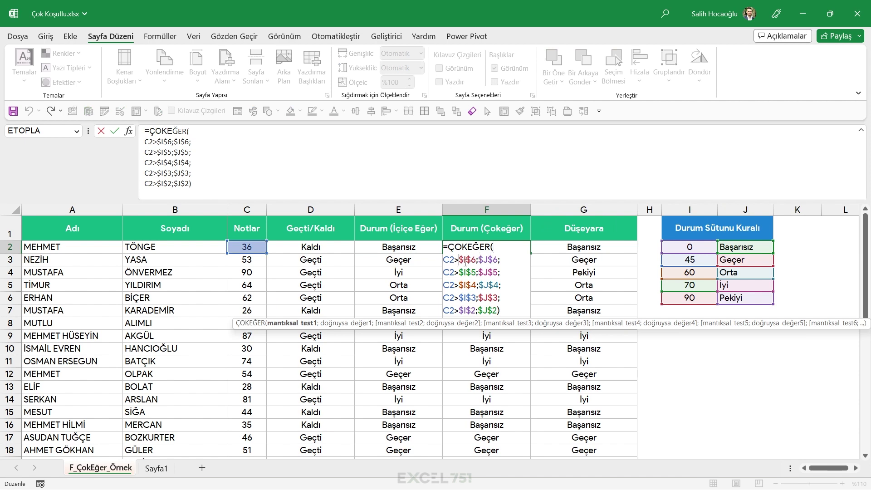
{"action": "type", "text": "="}
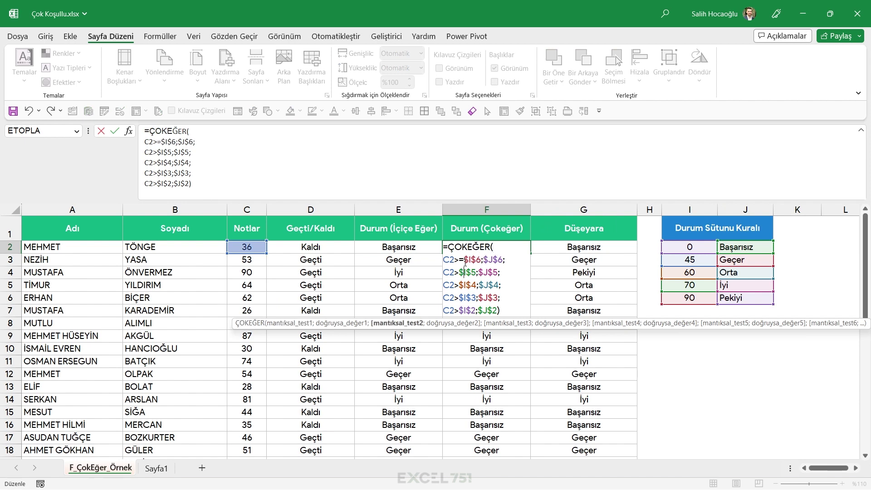
{"action": "left_click_drag", "start_coordinate": [408, 247], "coordinate": [595, 246]}
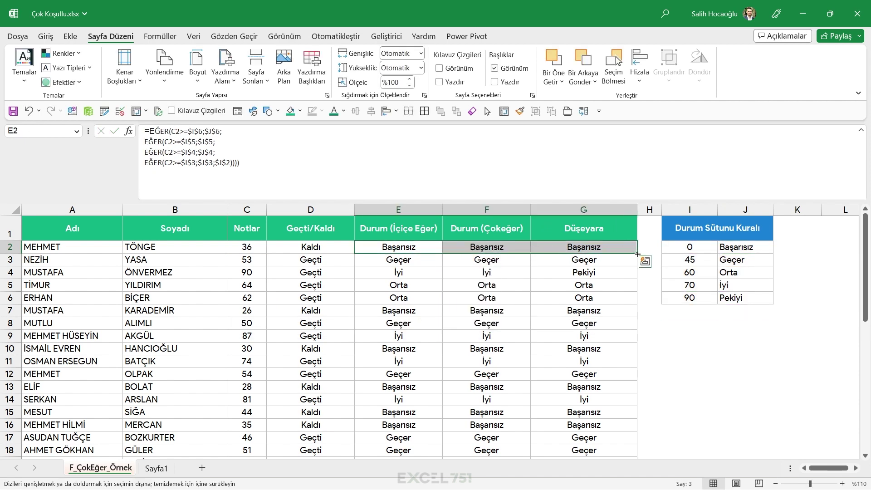
{"action": "double_click", "coordinate": [638, 254]}
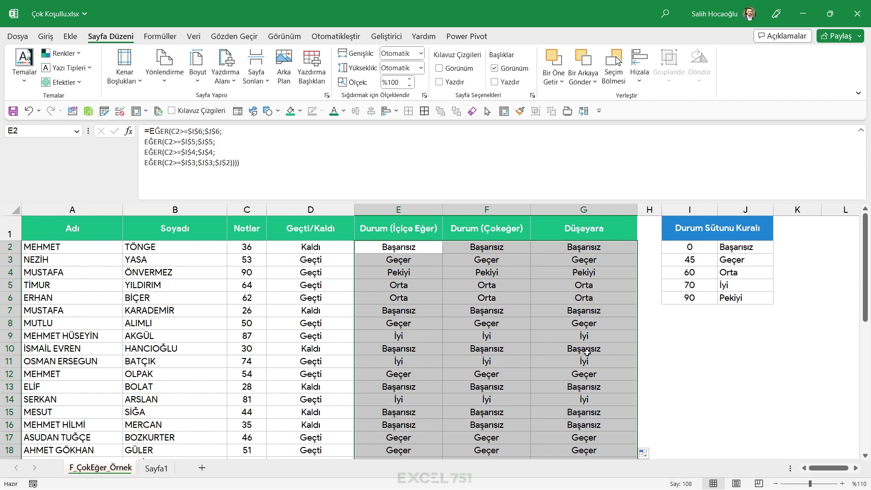
{"action": "scroll", "coordinate": [587, 352], "scroll_direction": "down", "scroll_amount": 4}
{"action": "scroll", "coordinate": [587, 352], "scroll_direction": "down", "scroll_amount": 1}
{"action": "scroll", "coordinate": [587, 353], "scroll_direction": "down", "scroll_amount": 2}
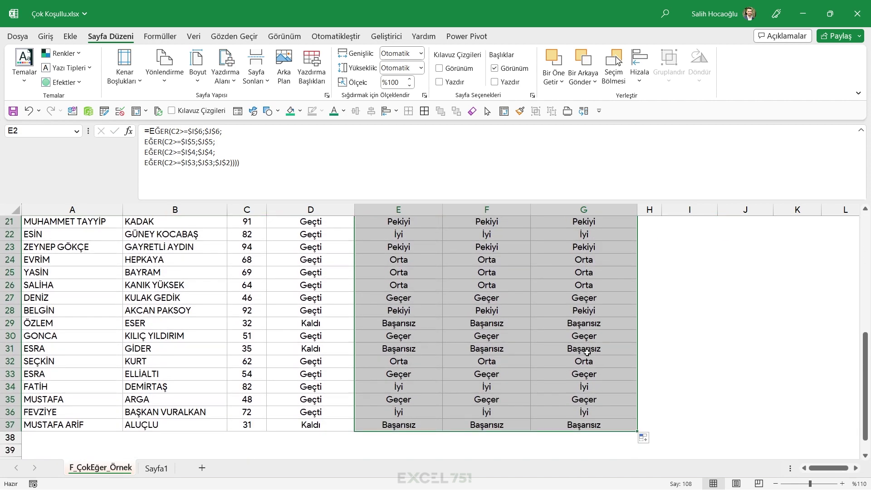
{"action": "scroll", "coordinate": [588, 353], "scroll_direction": "up", "scroll_amount": 7}
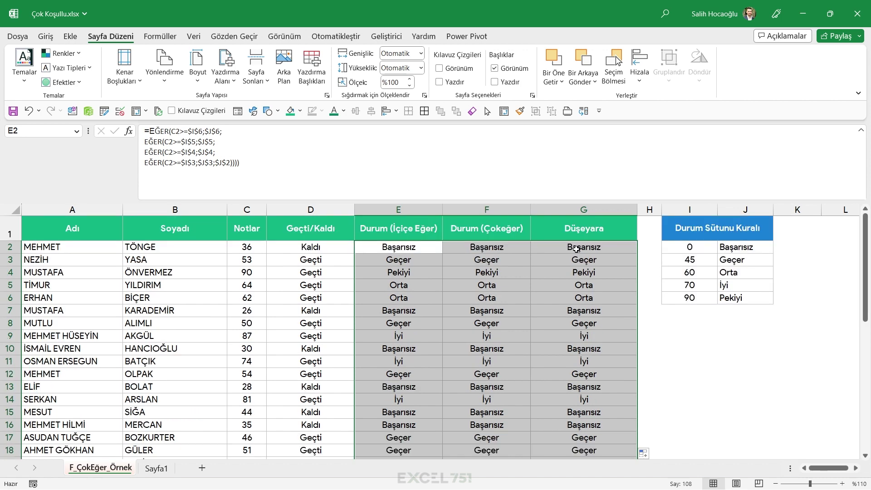
{"action": "left_click", "coordinate": [584, 247]}
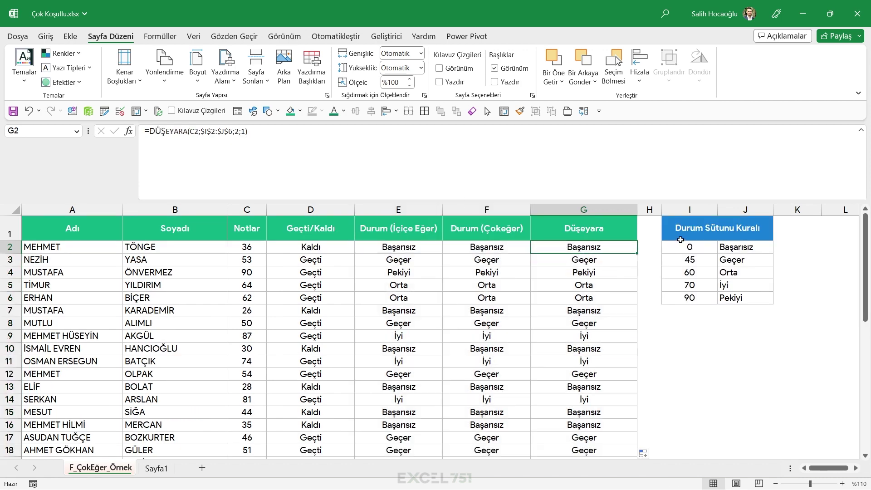
{"action": "mouse_move", "coordinate": [681, 238]}
{"action": "left_mouse_down"}
{"action": "mouse_move", "coordinate": [722, 271]}
{"action": "mouse_move", "coordinate": [723, 297]}
{"action": "left_mouse_up"}
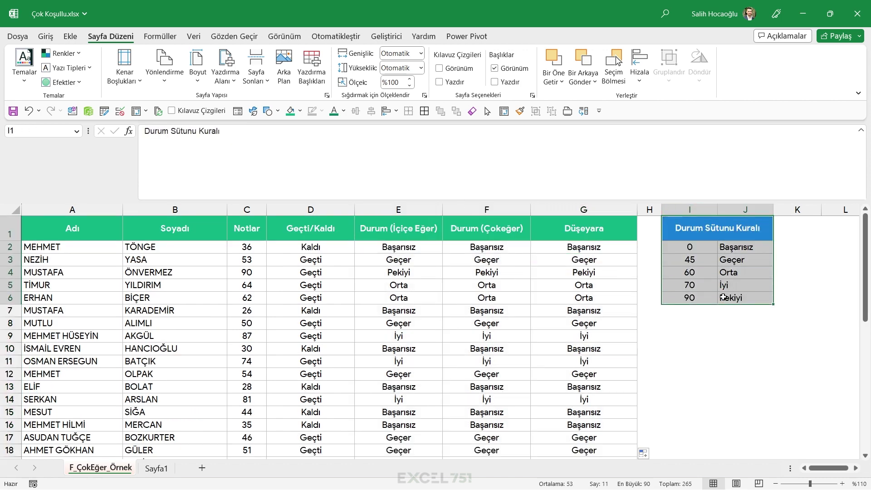
{"action": "left_click", "coordinate": [476, 247]}
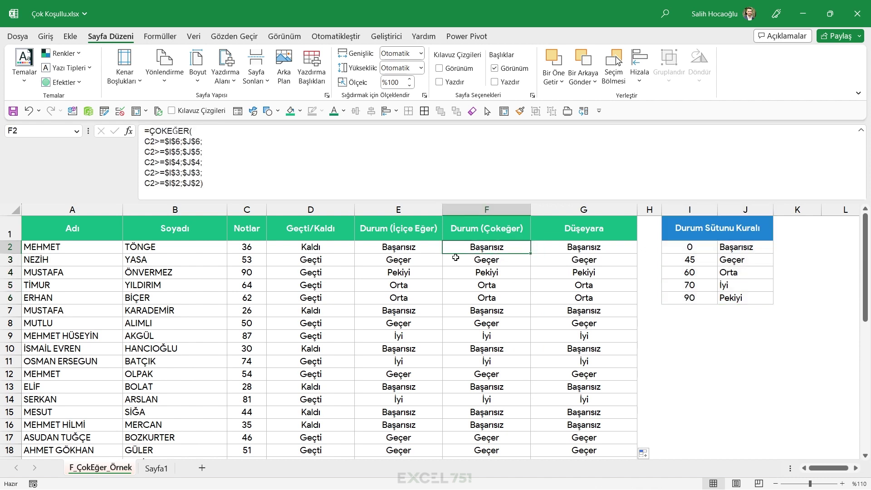
{"action": "left_click", "coordinate": [418, 249]}
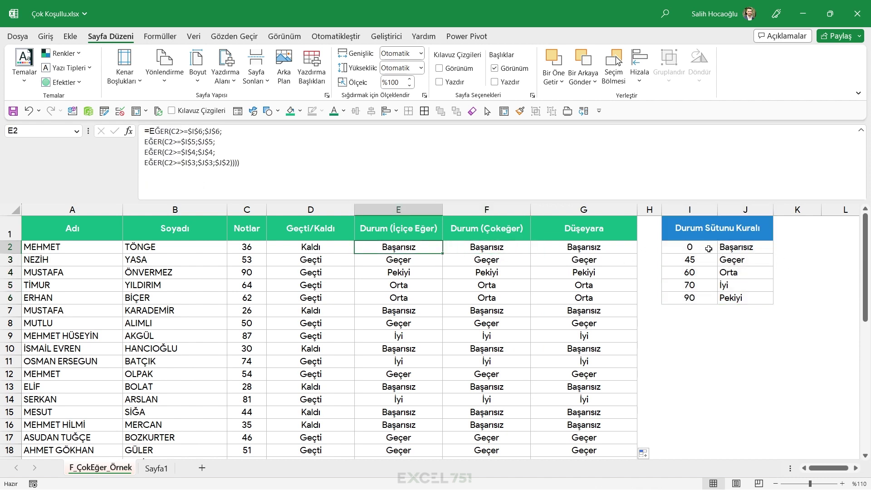
{"action": "mouse_move", "coordinate": [748, 252]}
{"action": "left_mouse_down"}
{"action": "mouse_move", "coordinate": [748, 294]}
{"action": "mouse_move", "coordinate": [663, 272]}
{"action": "left_mouse_up"}
{"action": "left_click_drag", "start_coordinate": [590, 247], "coordinate": [590, 362]}
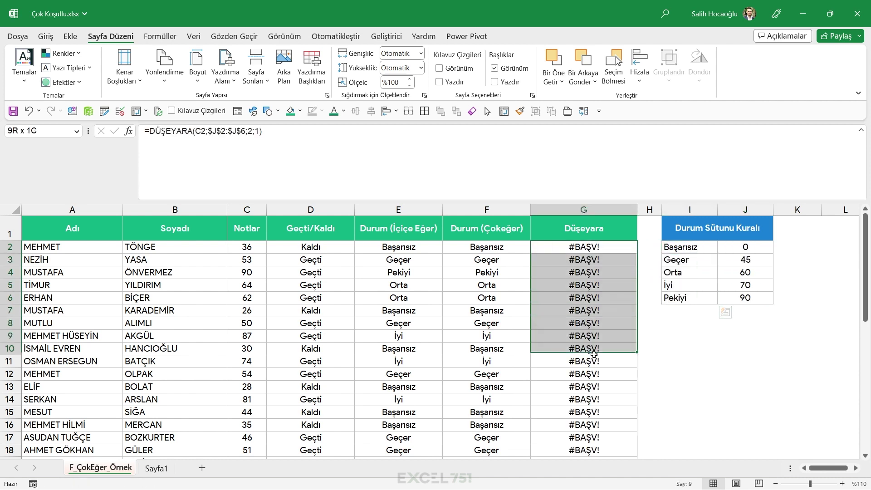
{"action": "left_click", "coordinate": [590, 323]}
{"action": "mouse_move", "coordinate": [745, 247]}
{"action": "left_mouse_down"}
{"action": "mouse_move", "coordinate": [751, 300]}
{"action": "mouse_move", "coordinate": [686, 305]}
{"action": "left_mouse_up"}
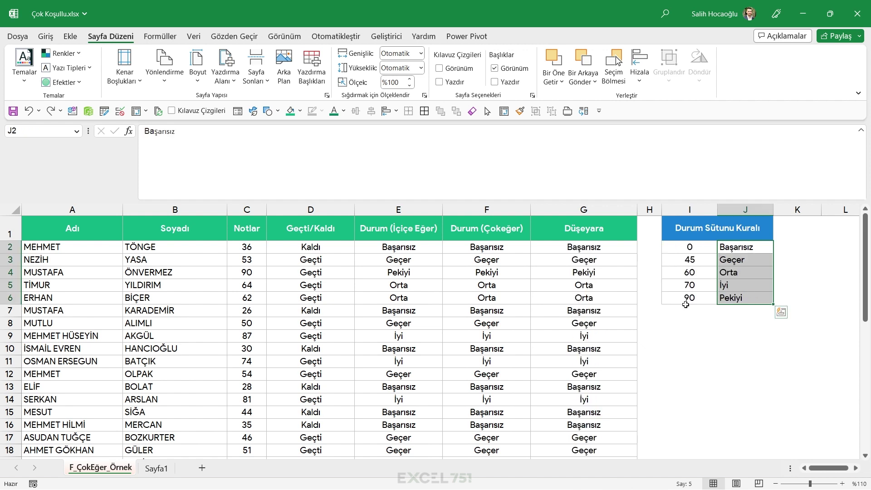
{"action": "left_click_drag", "start_coordinate": [690, 228], "coordinate": [725, 294]}
{"action": "left_click", "coordinate": [725, 294]}
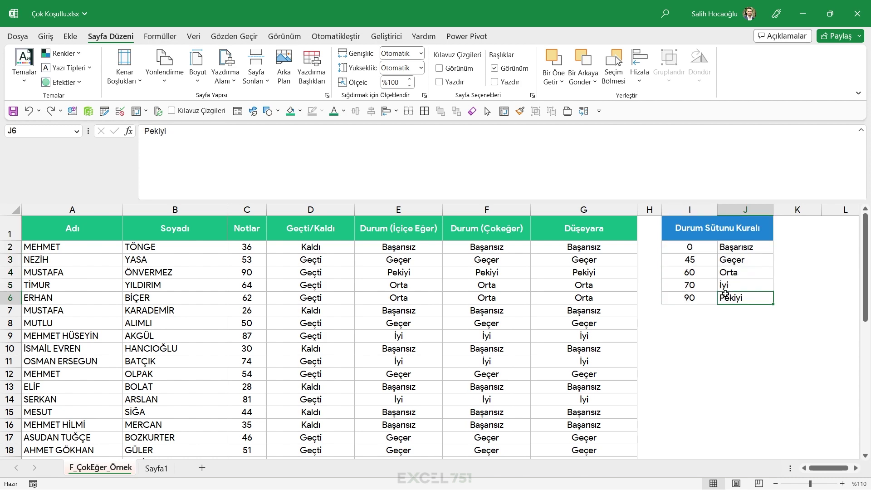
- Collapse the expanded formula bar to a single line to reveal more student rows
{"action": "left_click", "coordinate": [859, 129]}
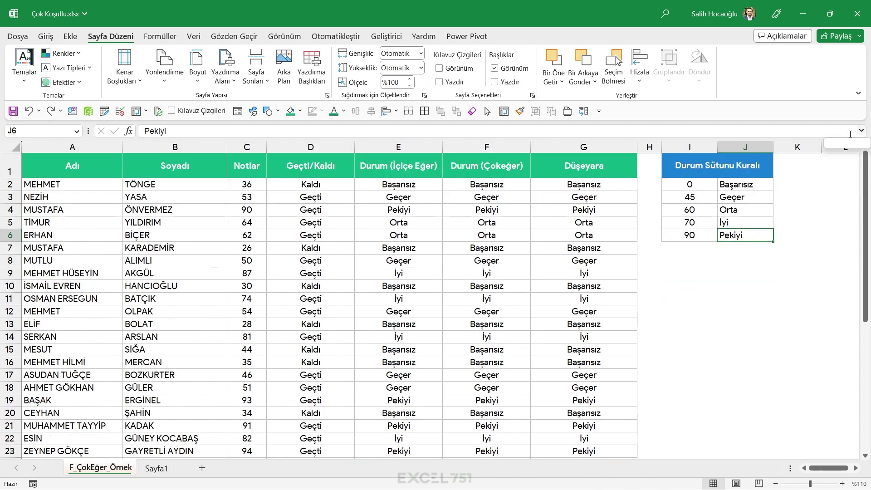